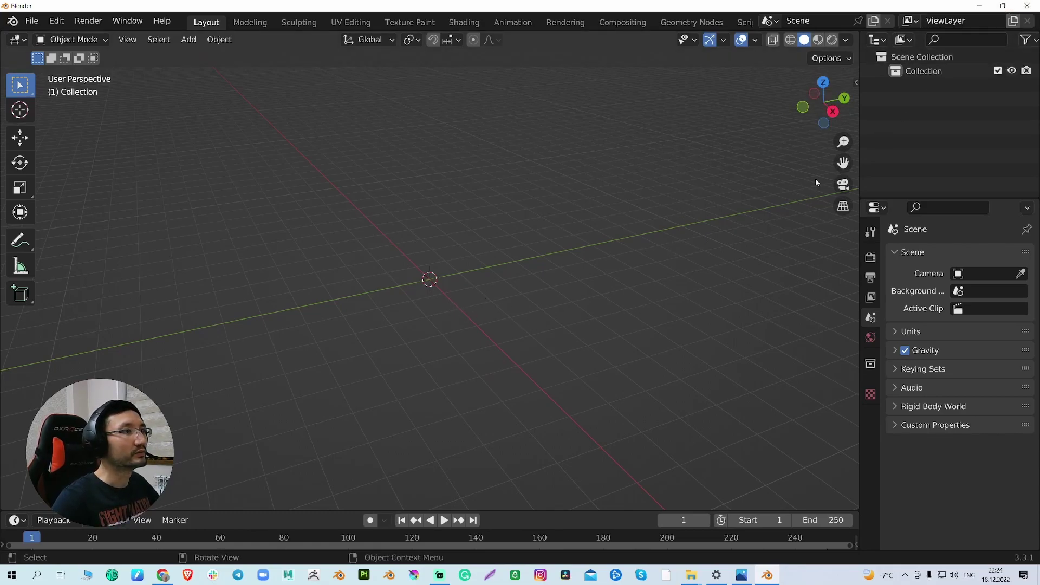
Switch to the front orthographic view and bring in front.jpg from the desktop as a reference image.
click(839, 209)
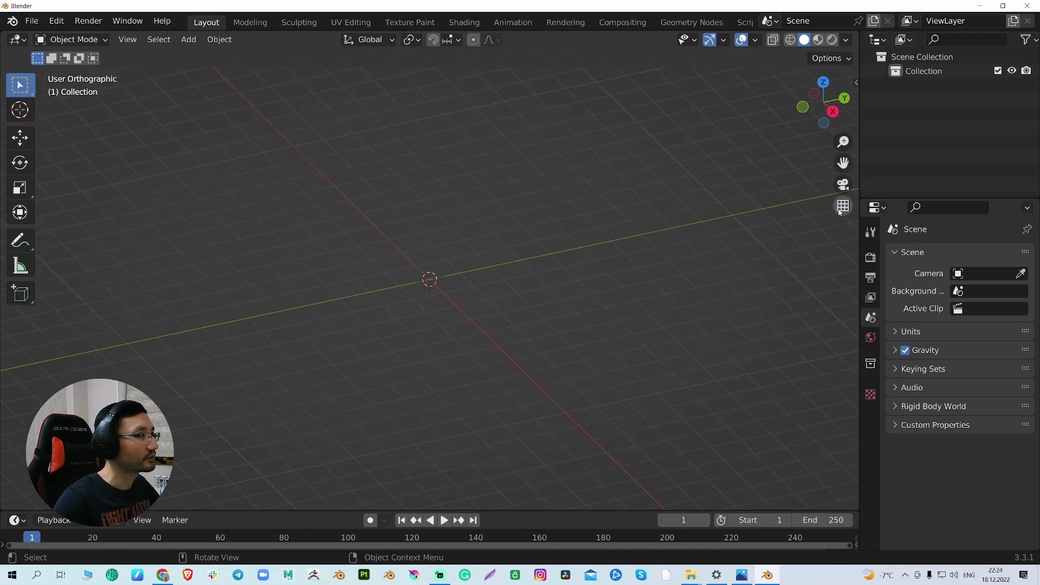
key(grave)
click(618, 216)
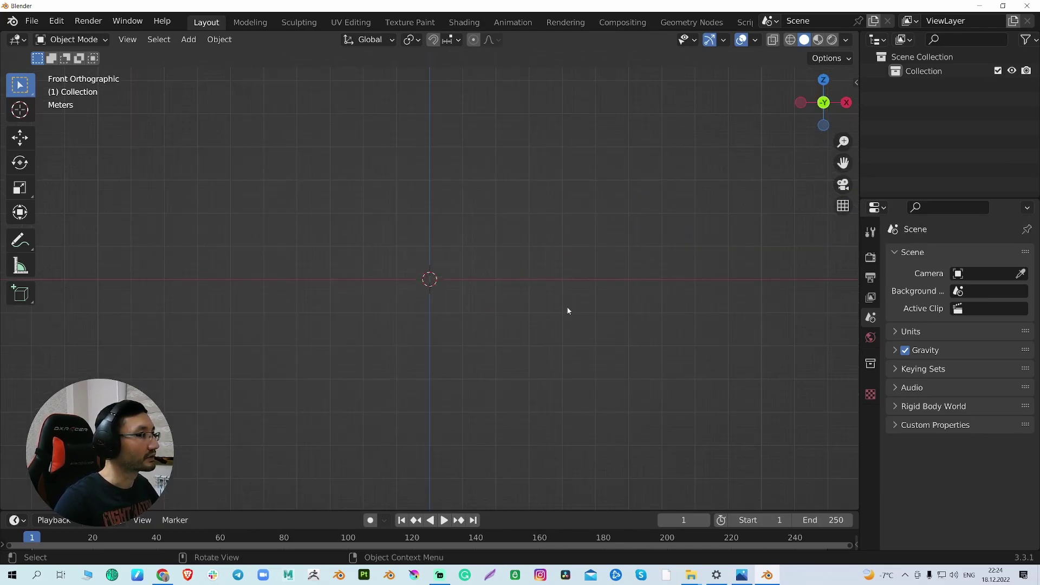
click(1002, 10)
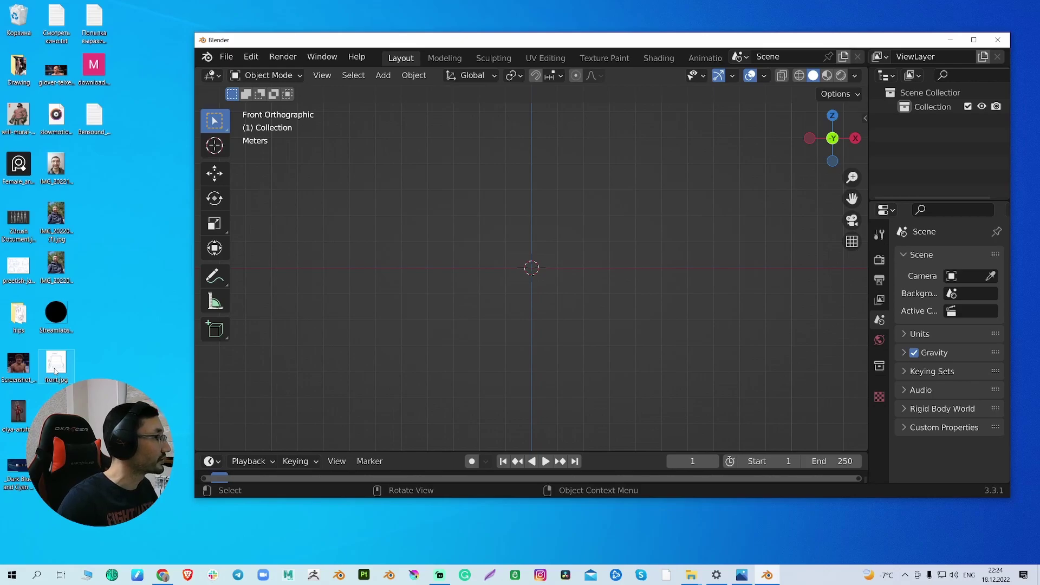
drag(55, 371, 519, 261)
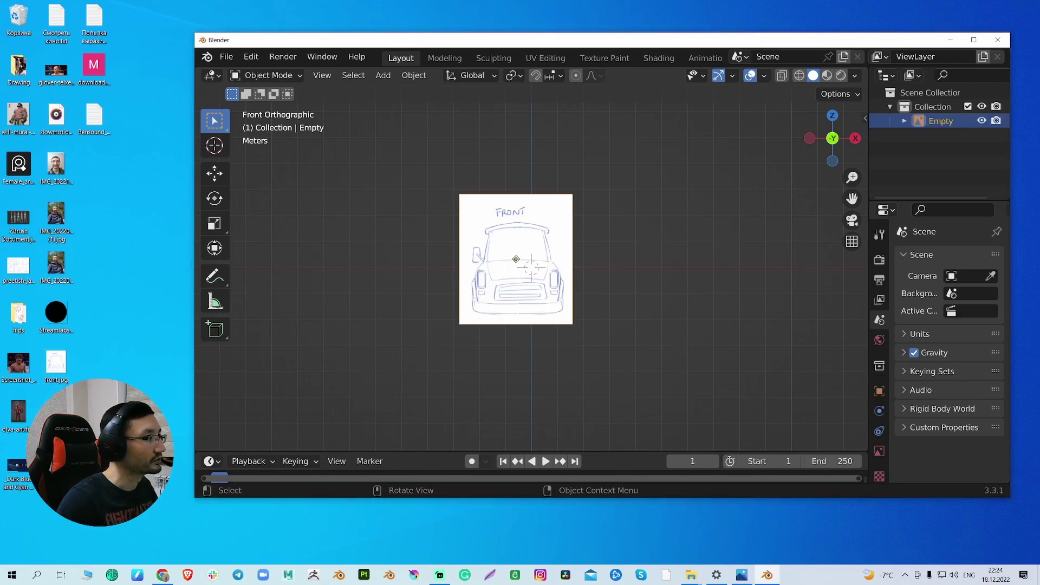
Switch to the right view, bring in the car's side drawing as a second reference image, and maximize the window.
key(grave)
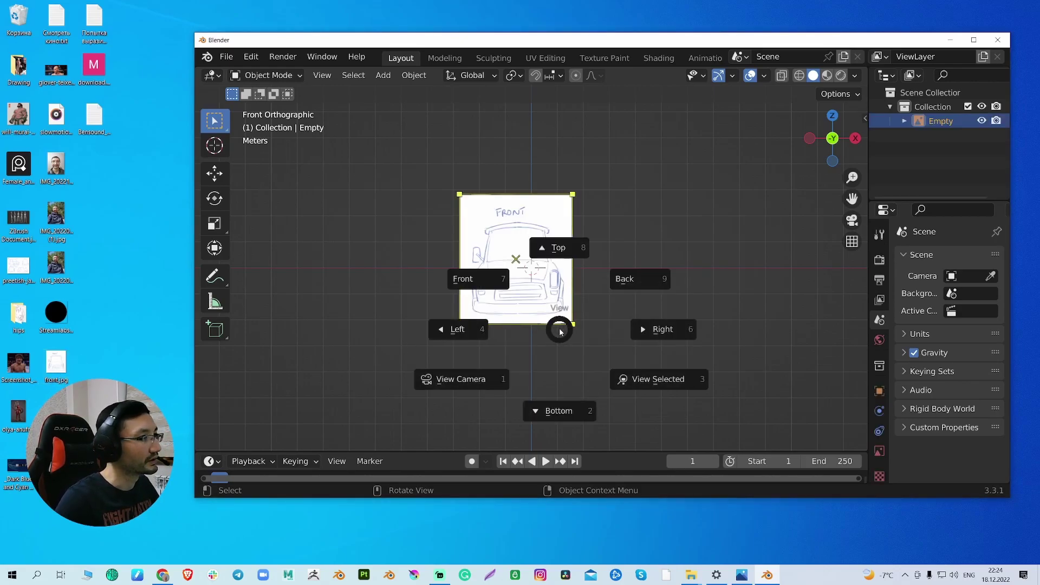
click(654, 334)
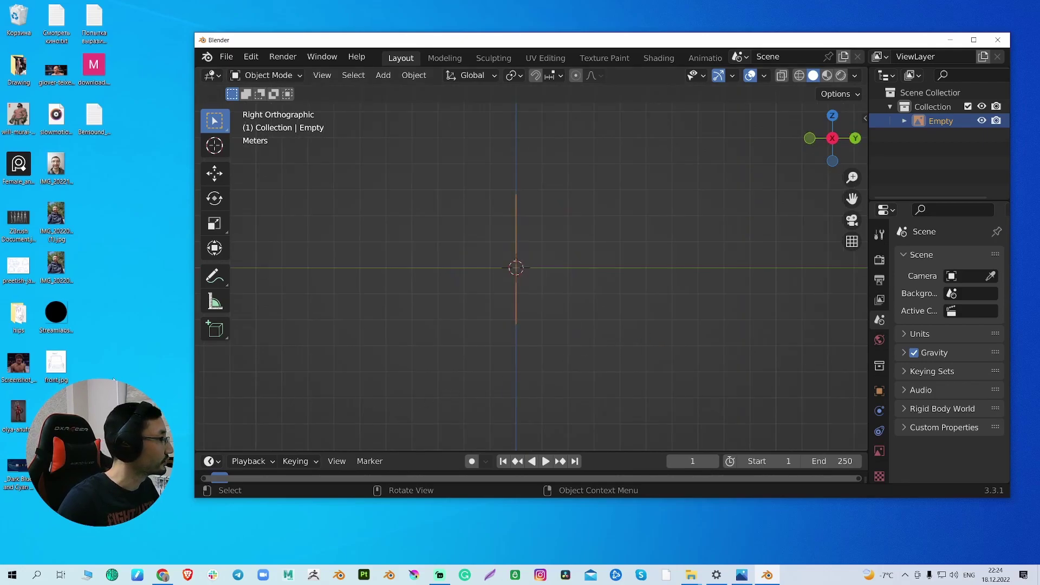
drag(437, 325, 499, 281)
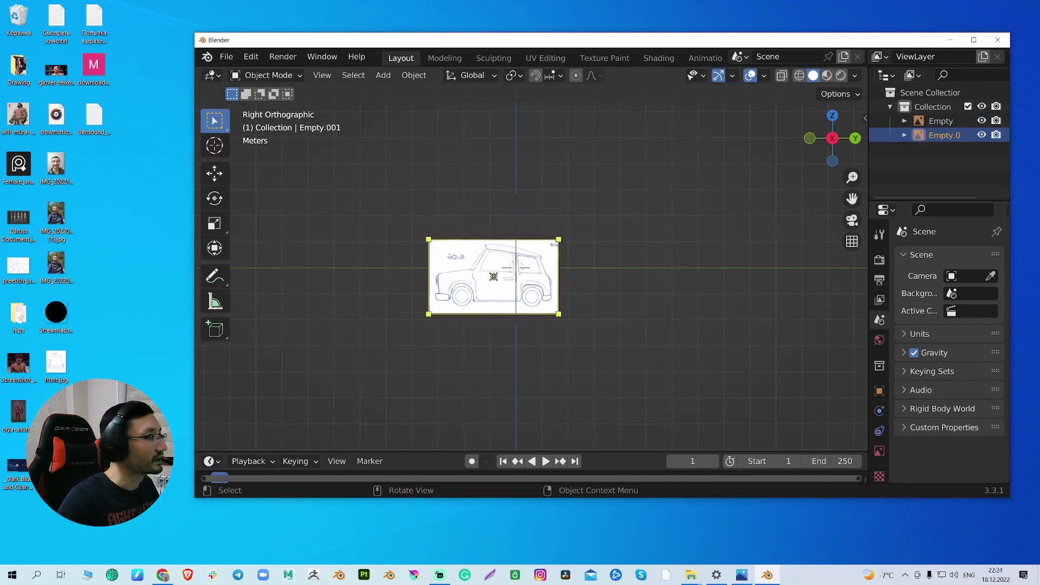
click(973, 39)
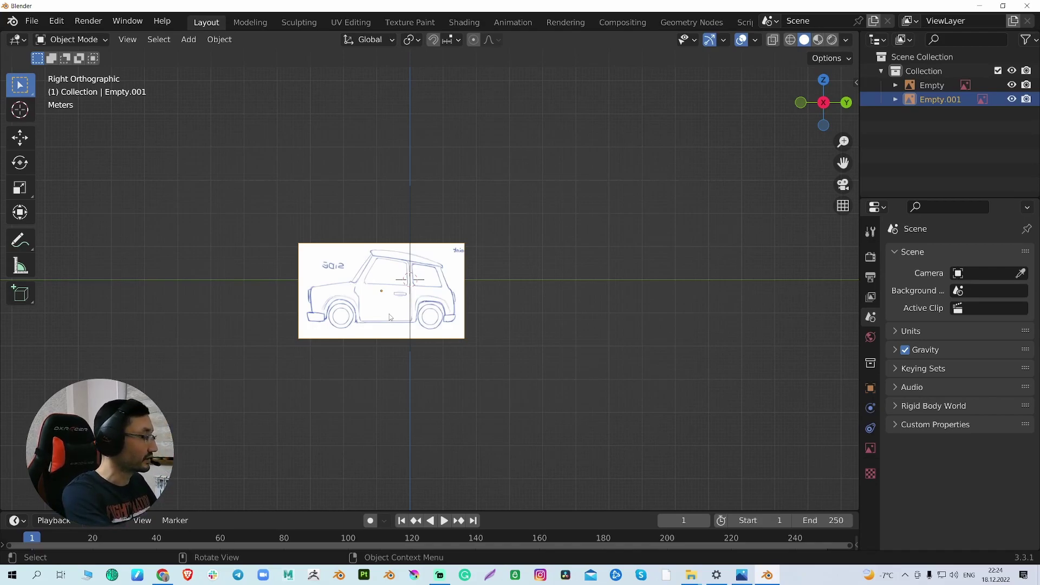
Reset the location of the side and front reference images to 0 m on all axes.
key(alt+g)
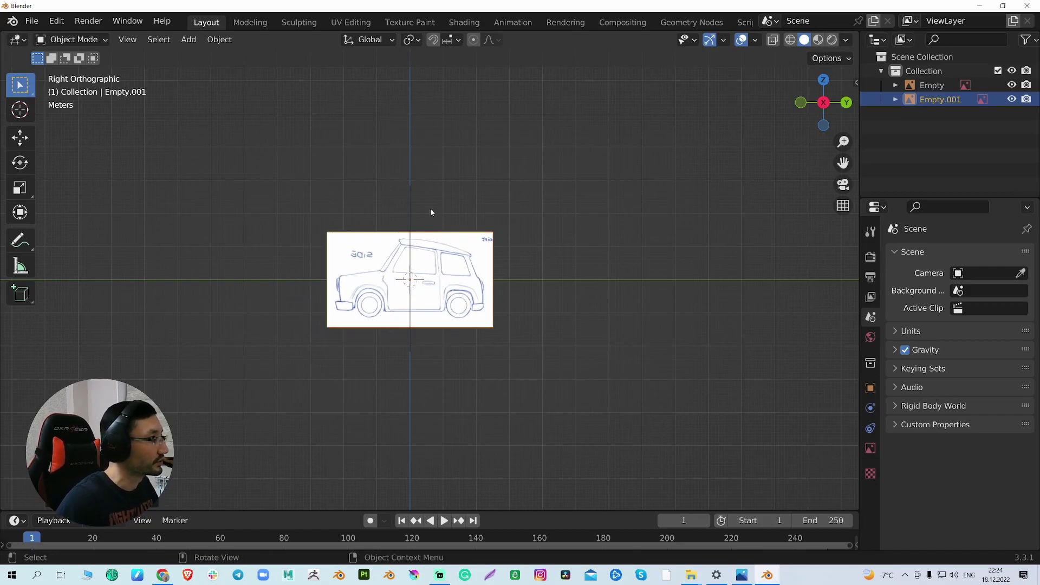
key(grave)
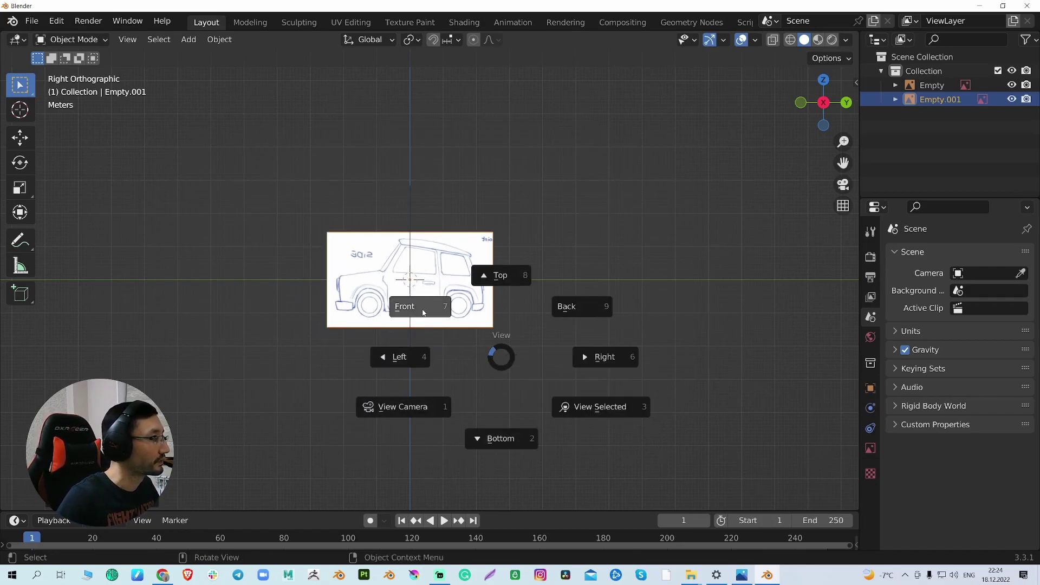
click(423, 312)
click(456, 275)
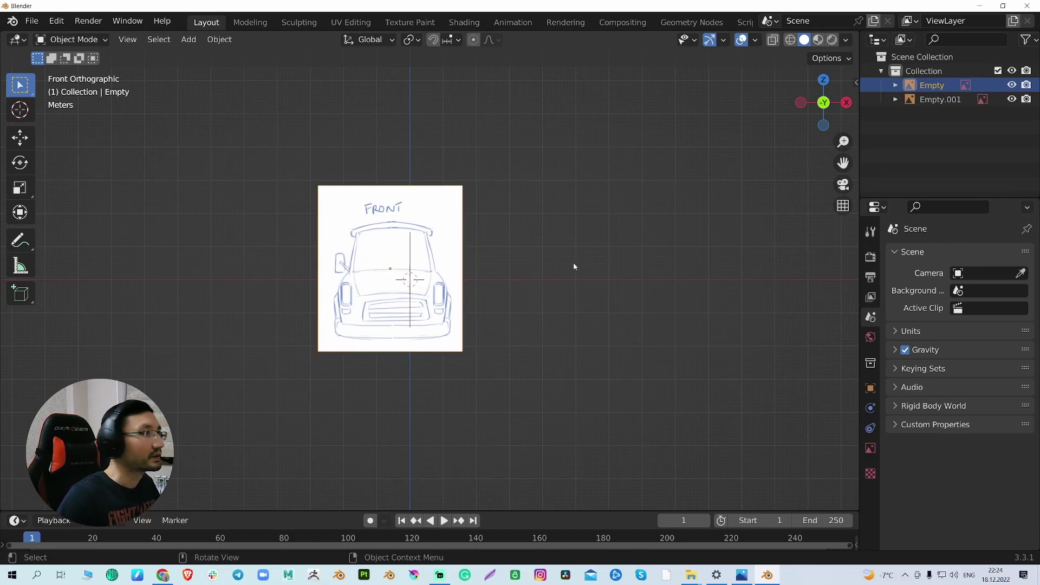
key(n)
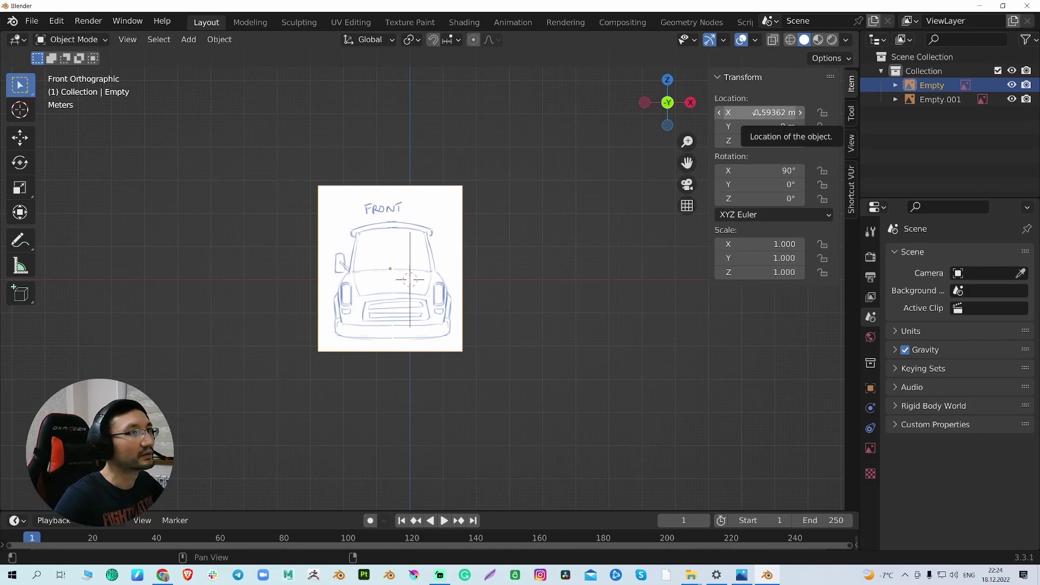
key(BackSpace)
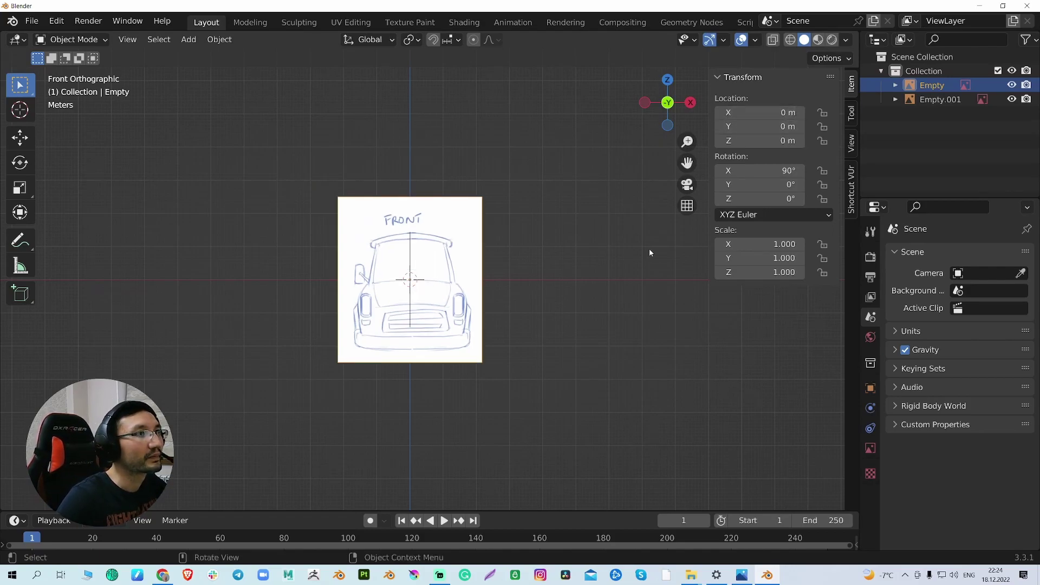
Start the Shortcut VUr key display with its dock on Right, and hide the sidebar.
click(852, 193)
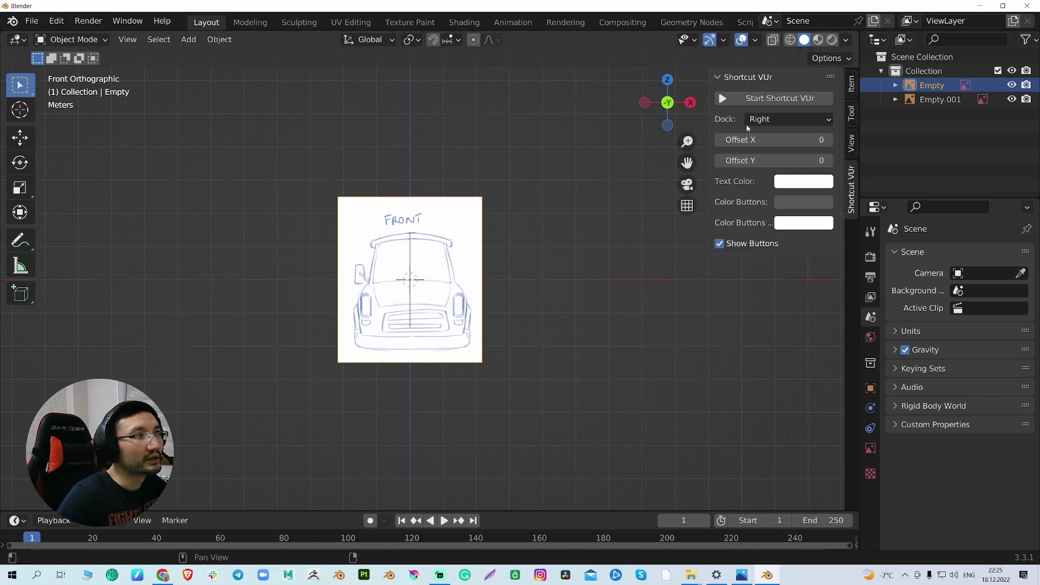
click(722, 98)
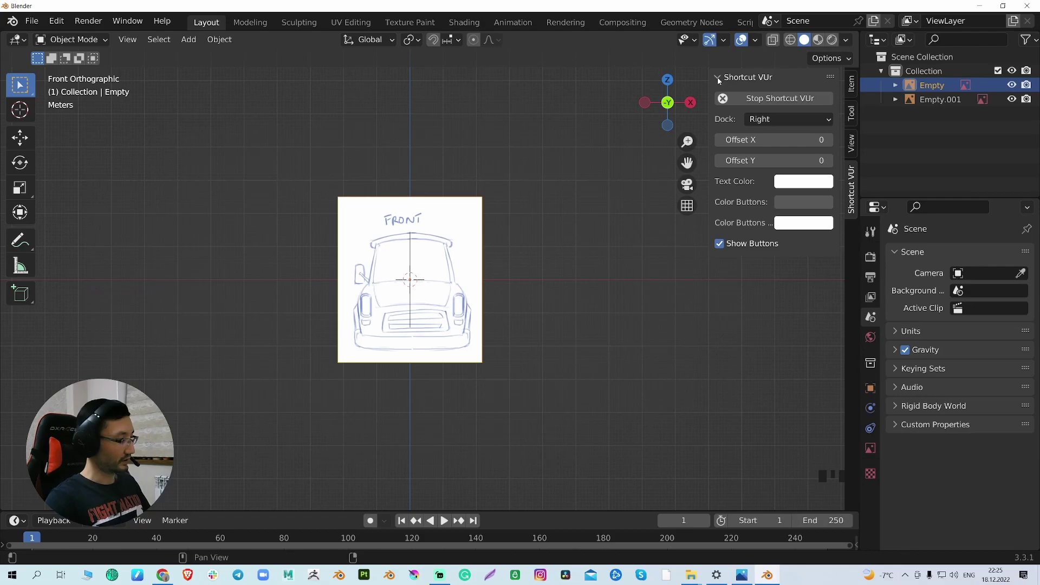
key(n)
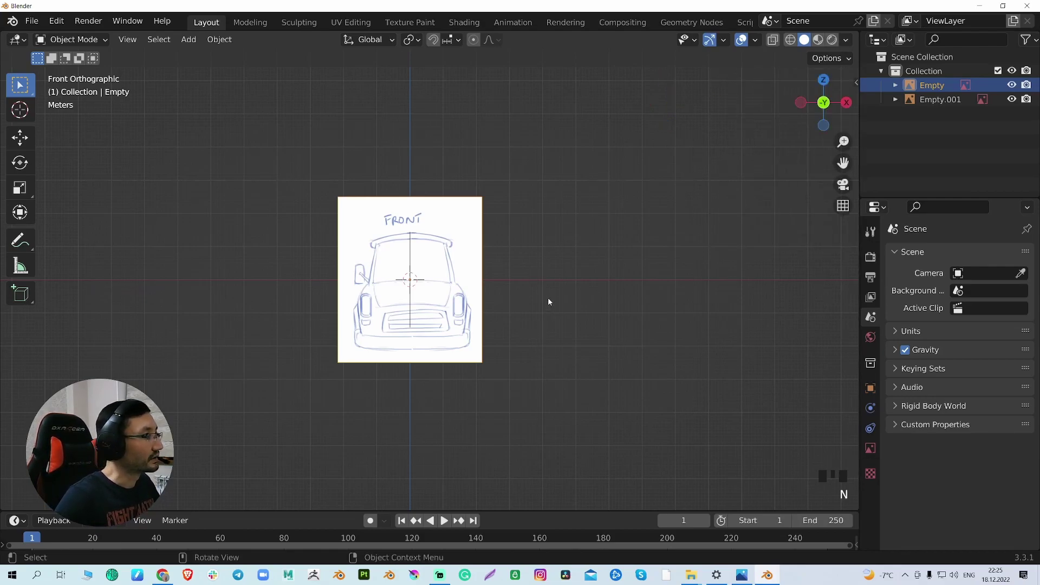
Add a mesh cube at the origin where the two reference images cross.
middle_drag(548, 304, 468, 331)
mouse_move(586, 316)
middle_down()
mouse_move(506, 318)
mouse_move(535, 280)
mouse_move(636, 318)
mouse_move(596, 333)
middle_up()
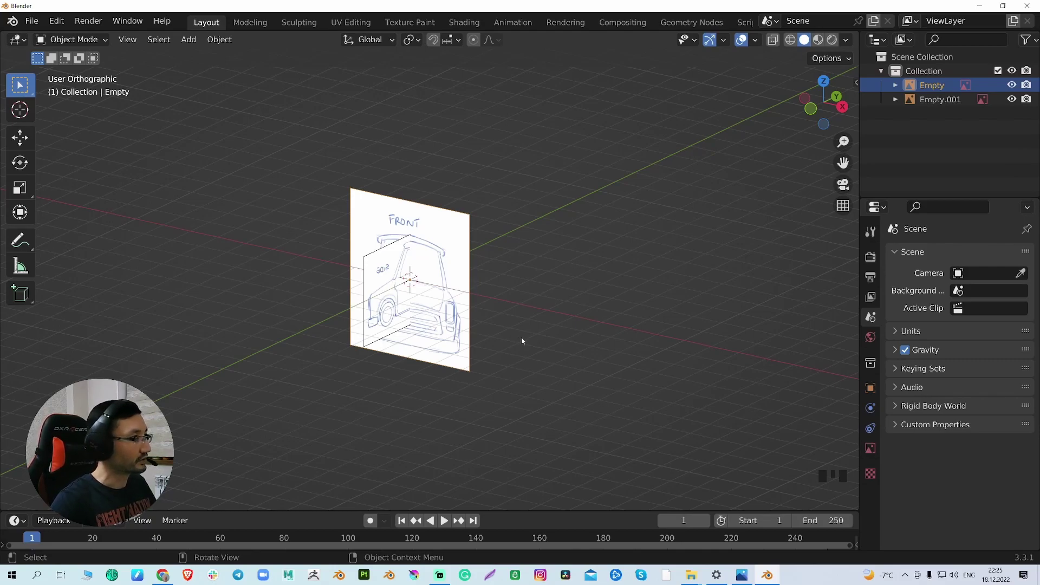
middle_drag(513, 347, 544, 327)
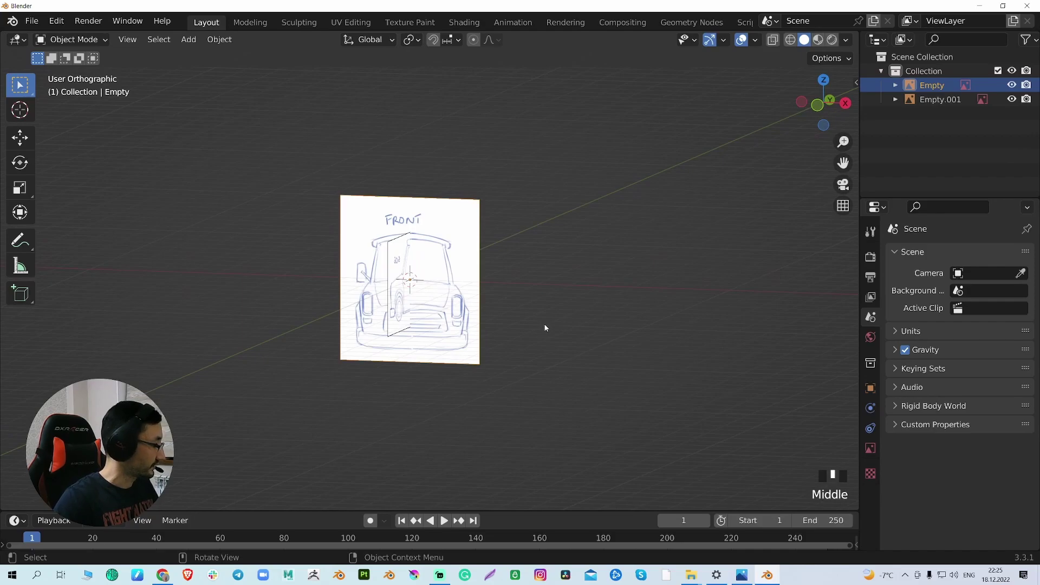
key(shift+a)
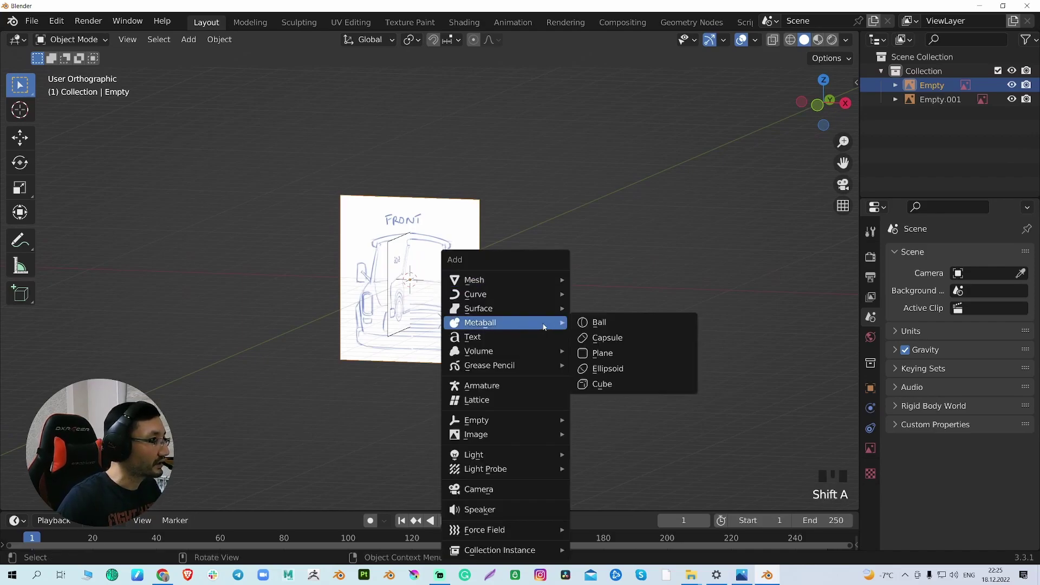
mouse_move(534, 280)
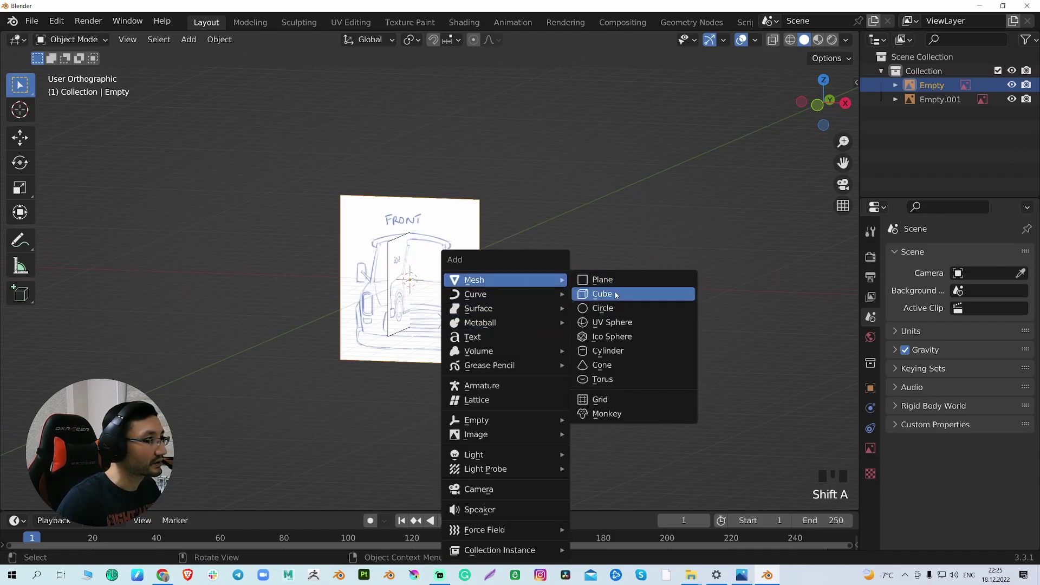
click(616, 295)
In front view, raise the cube about 1.01 m along Z onto the ground line, hiding the front reference image during the move.
key(grave)
click(550, 302)
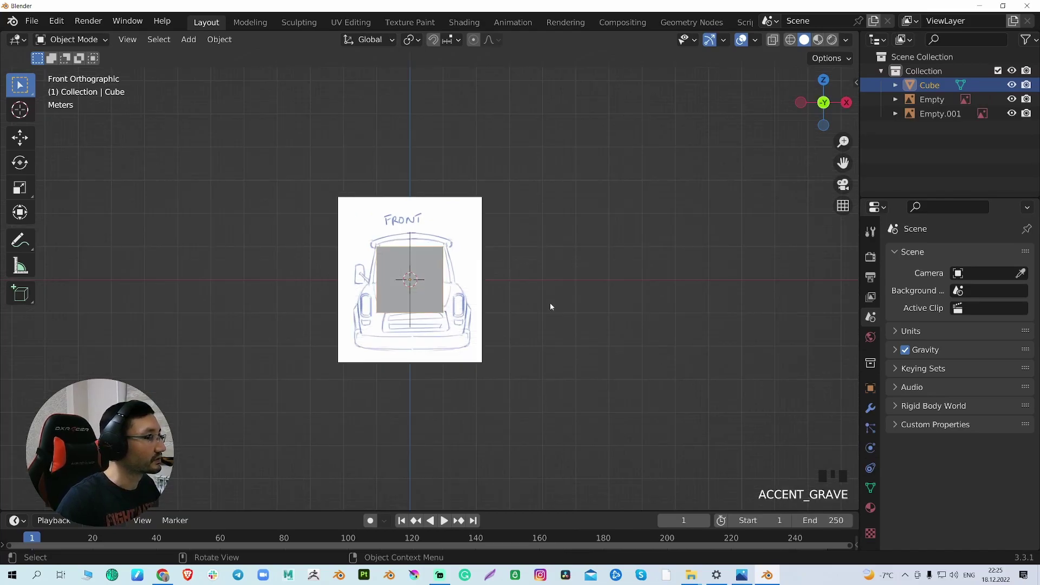
scroll(550, 304, up, 4)
shift+middle_drag(550, 303, 633, 317)
scroll(652, 313, down, 1)
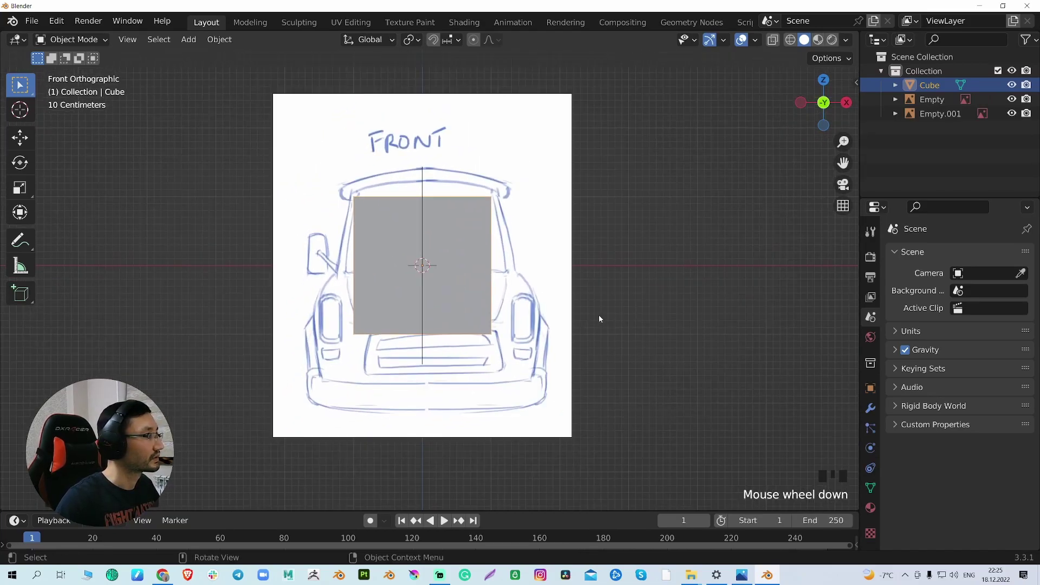
click(1011, 99)
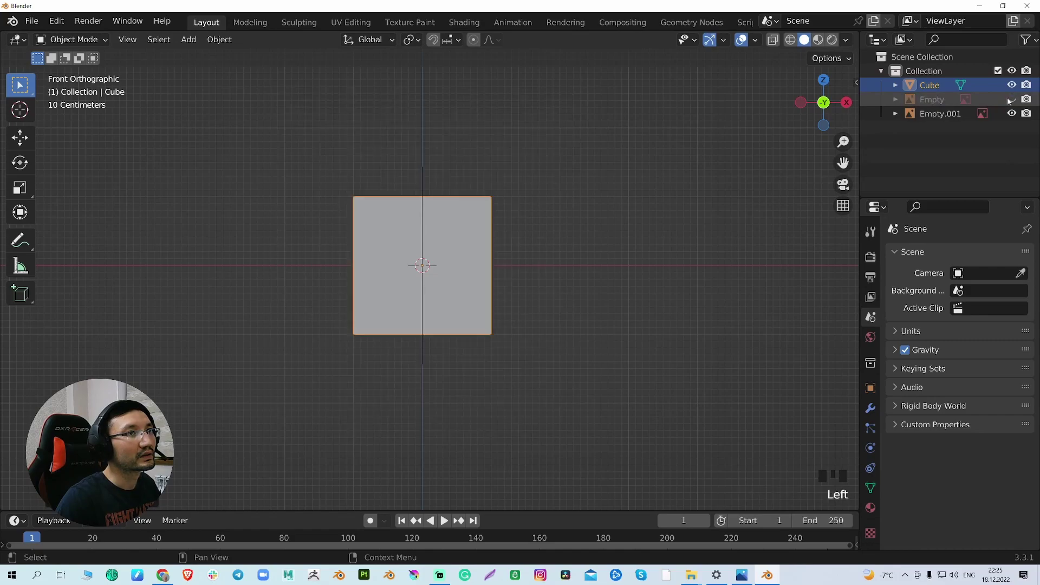
key(g)
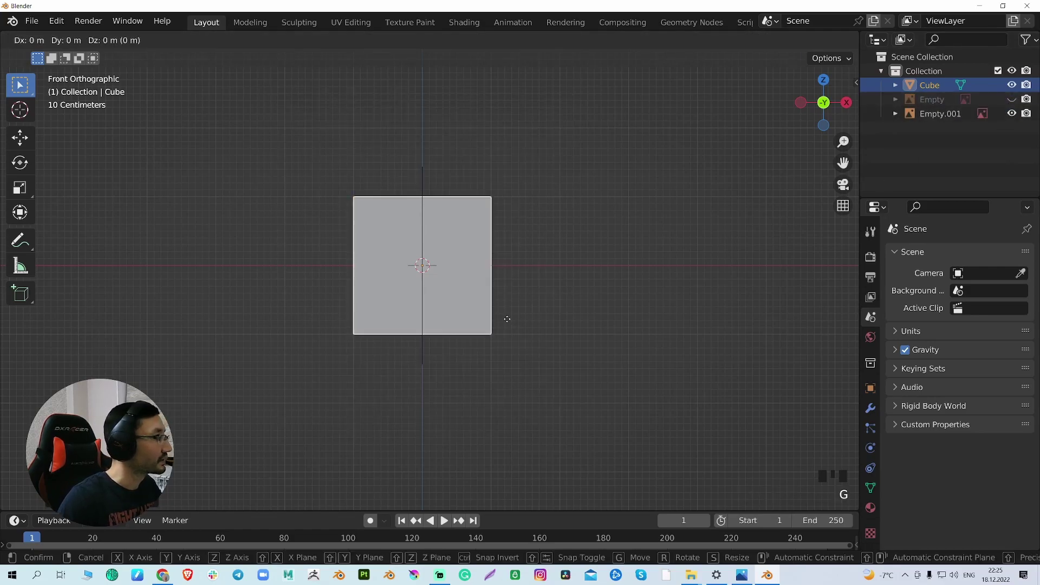
key(z)
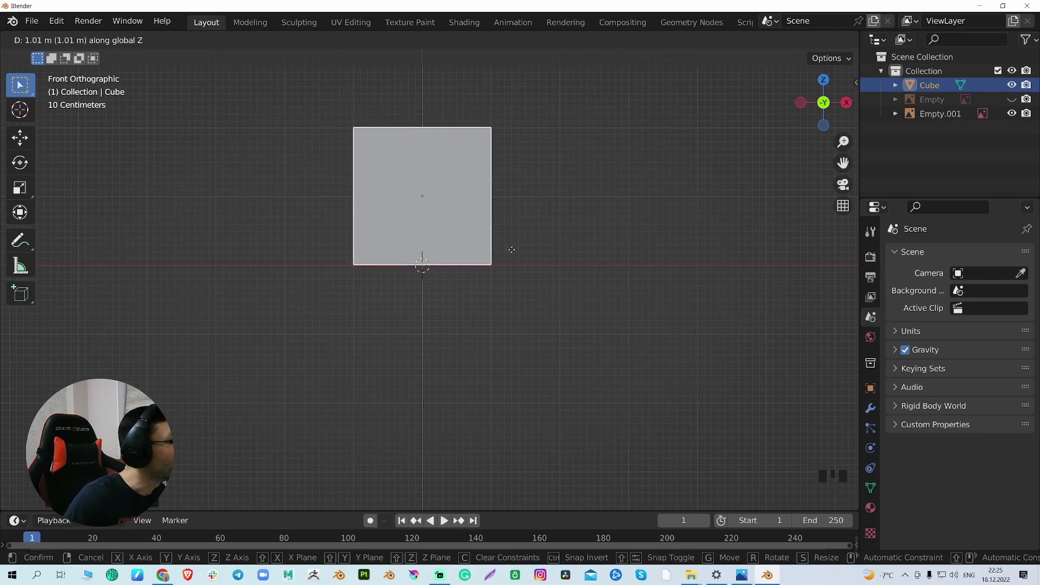
click(511, 248)
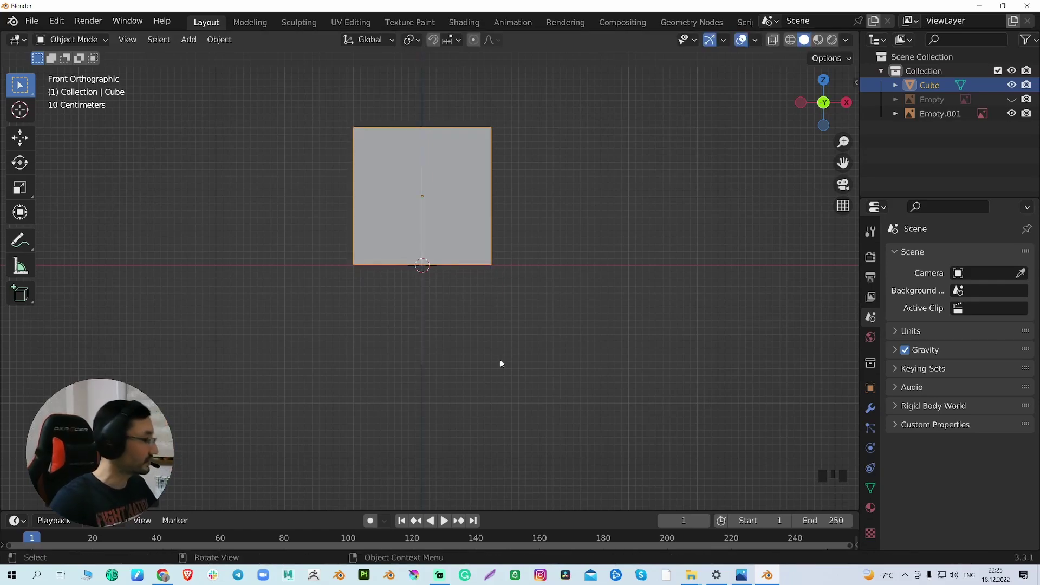
click(1012, 99)
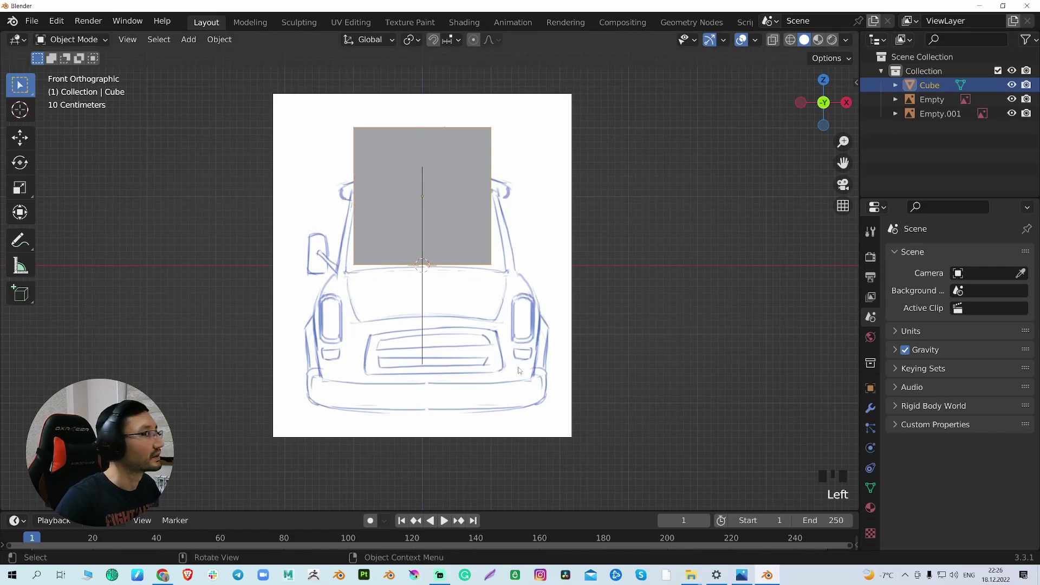
Turn on X-ray, select the front reference image, and switch the viewport to rendered shading.
scroll(549, 360, up, 1)
key(alt+z)
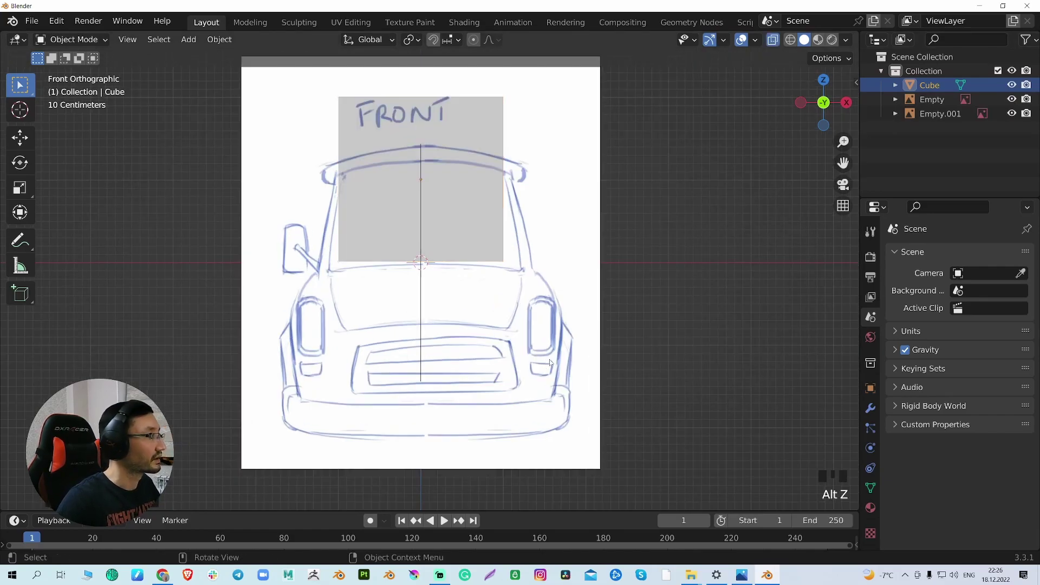
key(g)
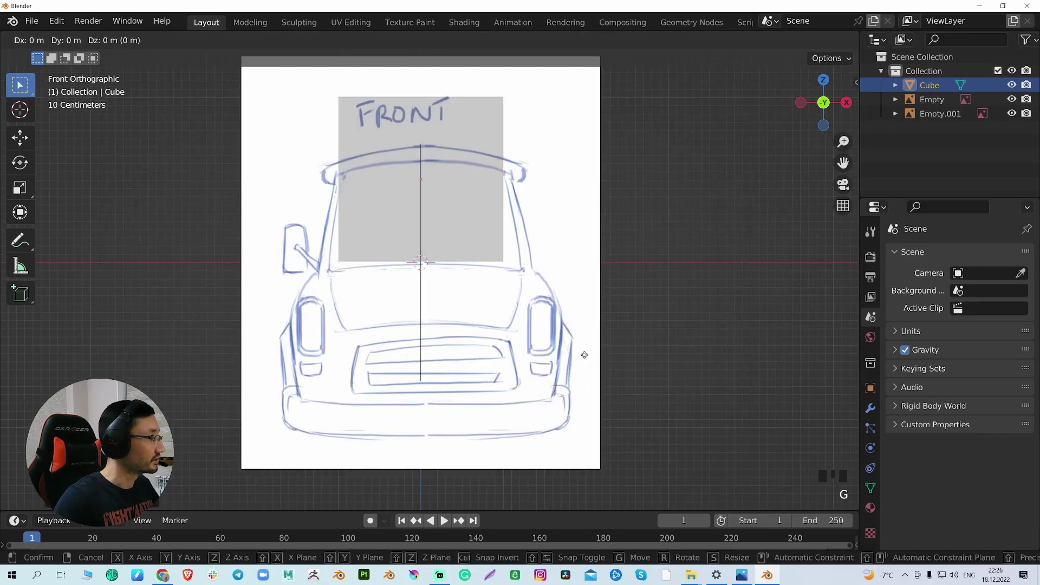
click(584, 356)
click(584, 357)
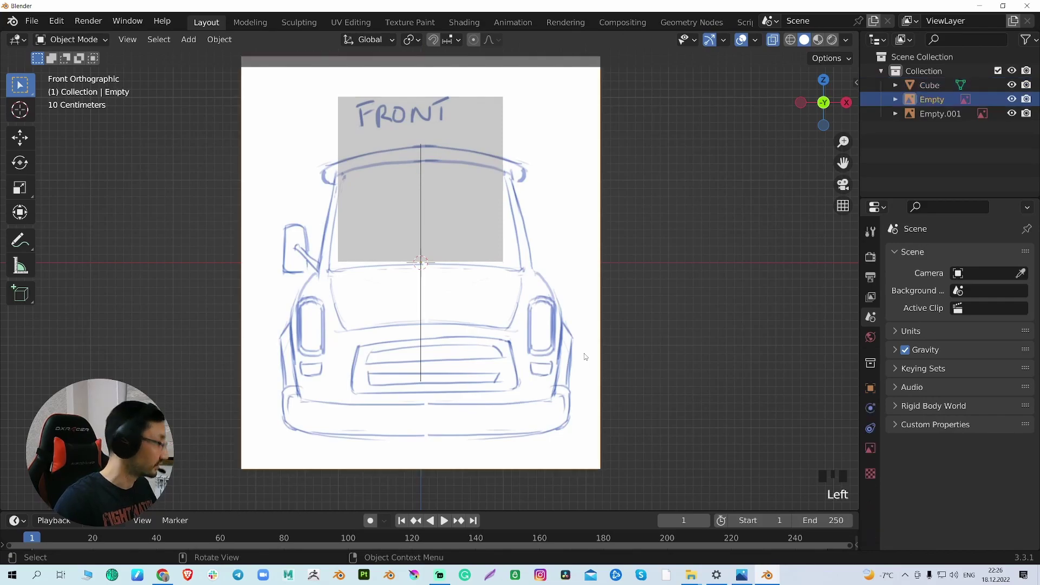
key(z)
click(584, 313)
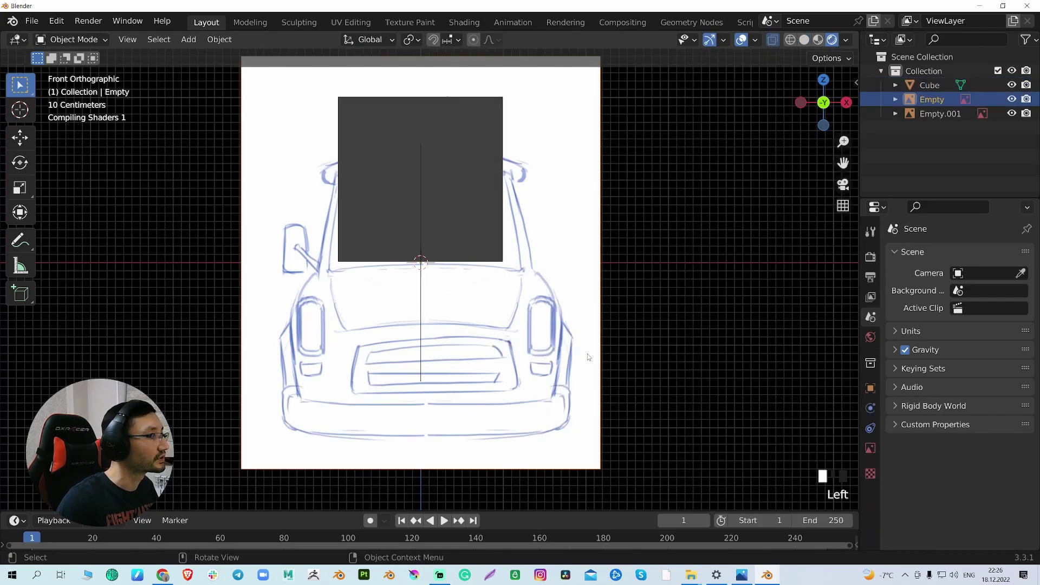
Raise the front reference image about 2.5 m along Z until its lower edge sits on the ground line.
click(527, 335)
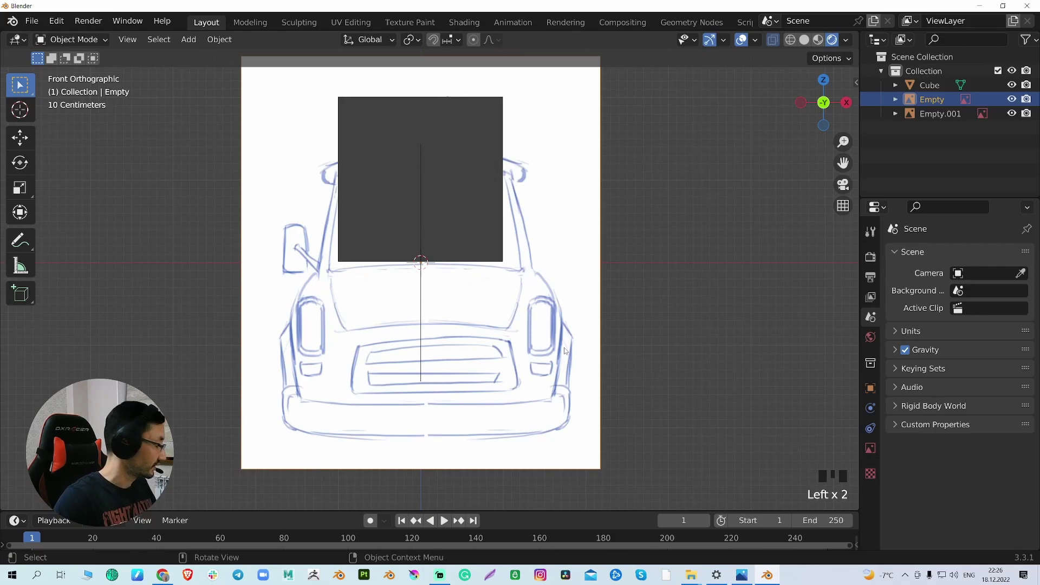
click(564, 351)
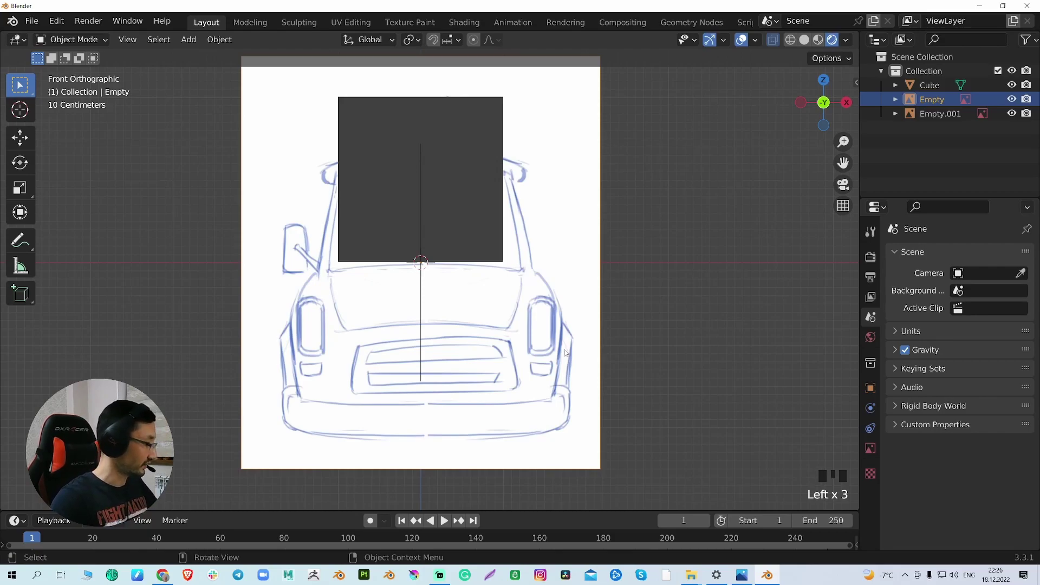
key(g)
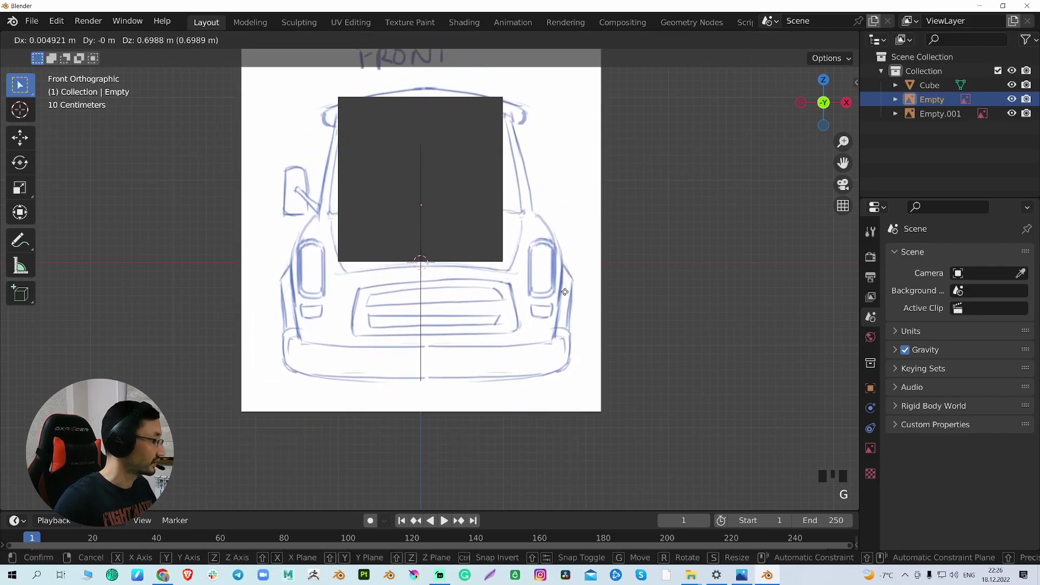
key(z)
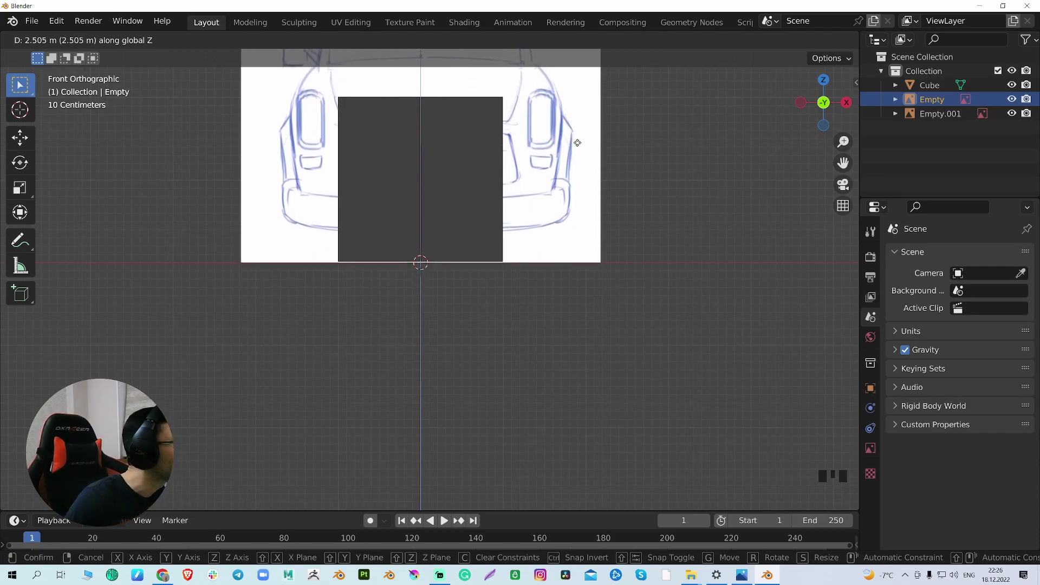
click(578, 143)
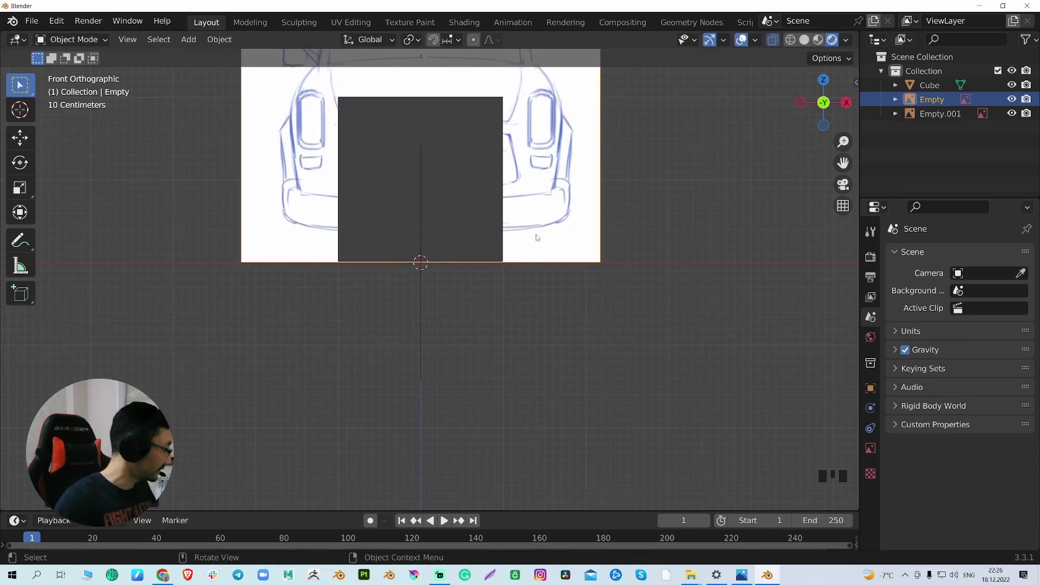
Switch the viewport to solid shading and scale the front reference image down to about the cube's width.
key(z)
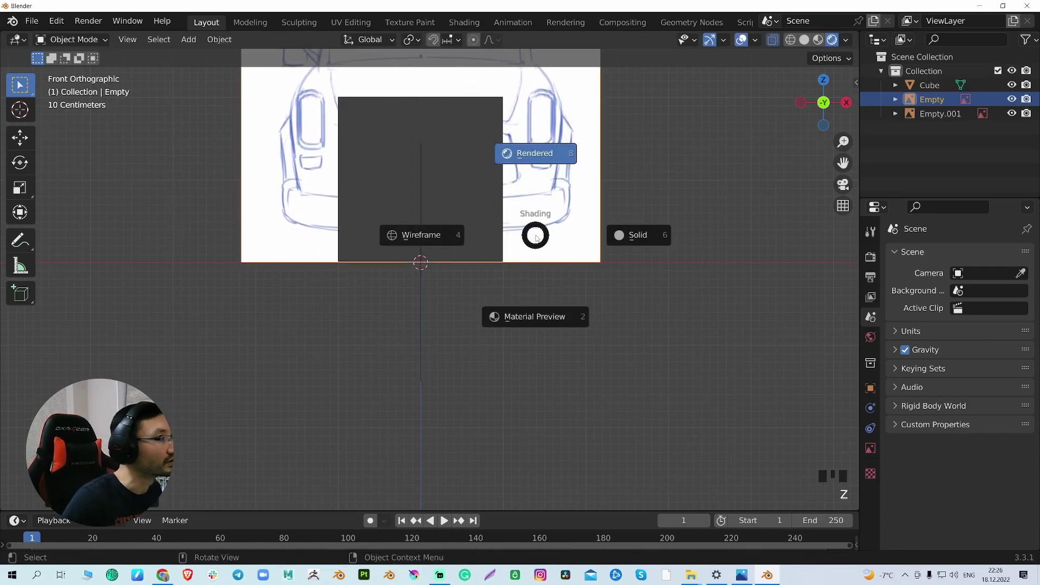
click(644, 238)
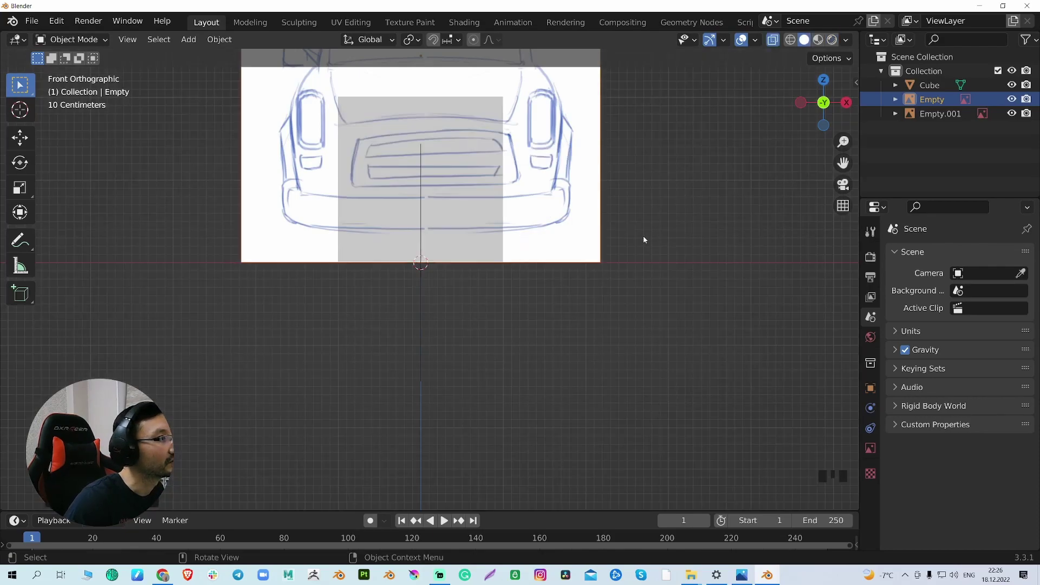
shift+middle_drag(624, 324, 603, 437)
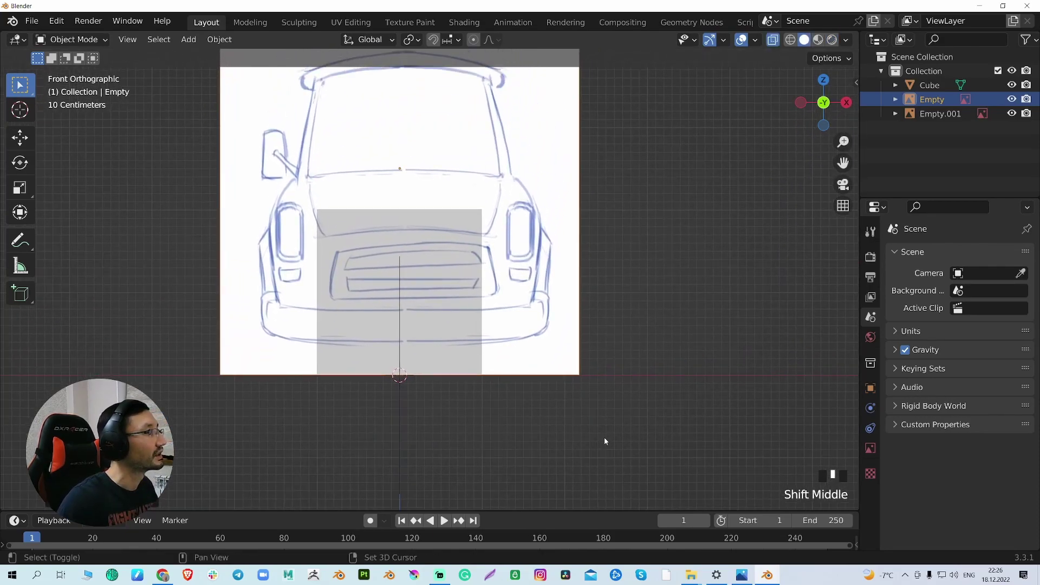
scroll(603, 437, down, 2)
shift+middle_drag(599, 326, 587, 346)
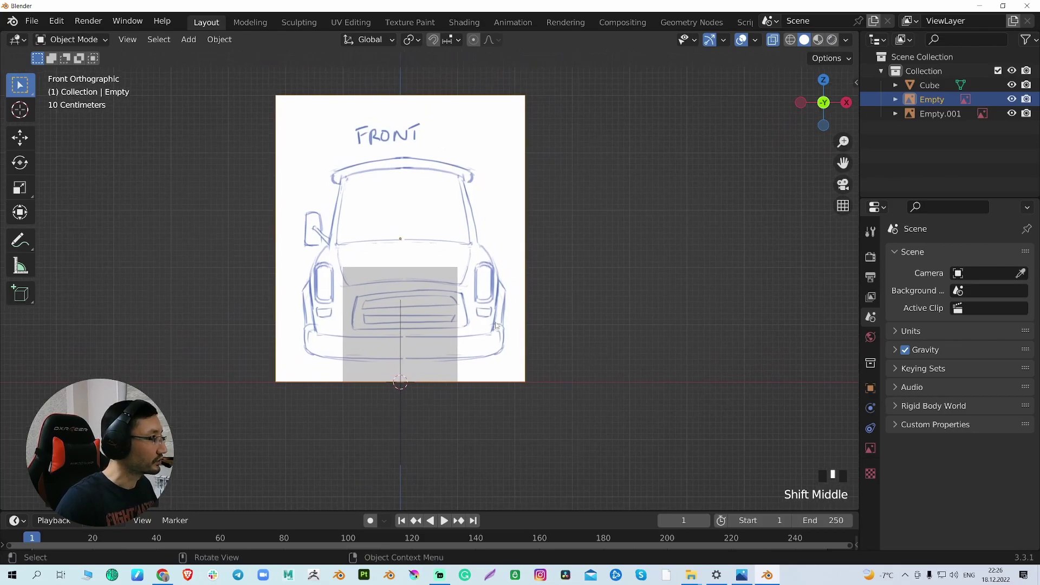
key(s)
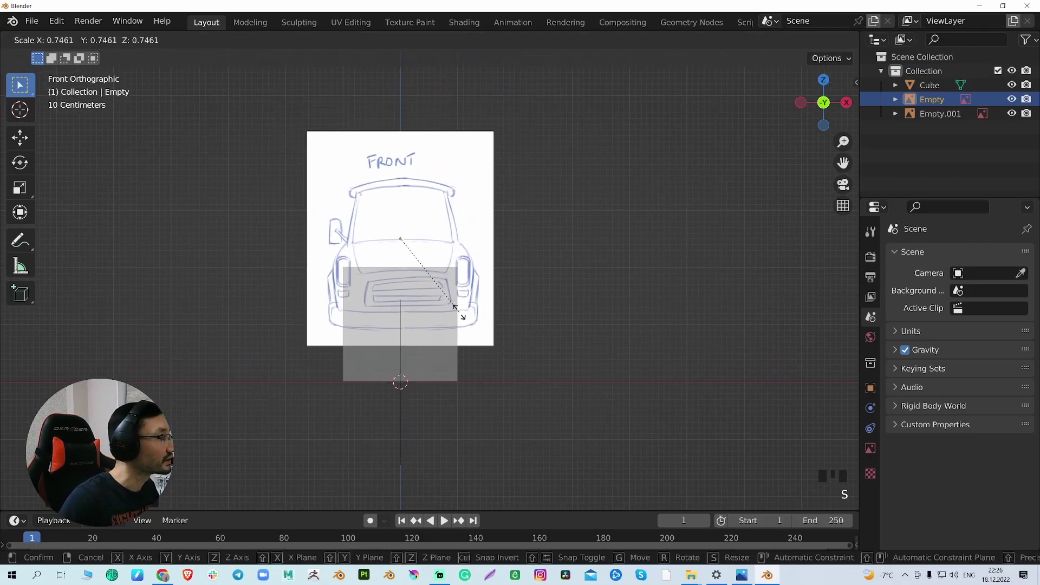
click(436, 291)
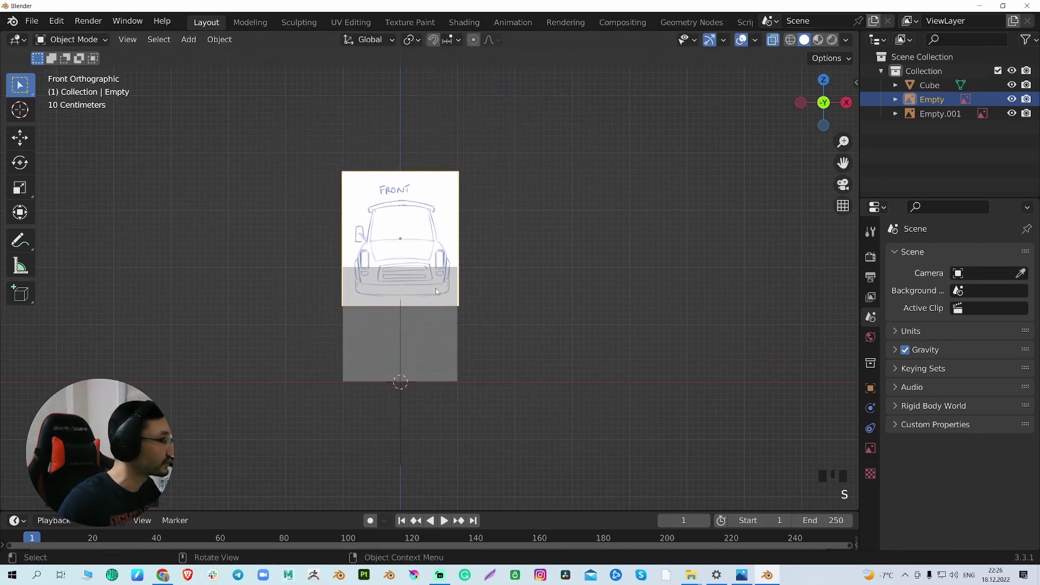
Move the front reference image down over the cube and enlarge it about 1.2 times so the car drawing fills the cube.
key(g)
click(435, 361)
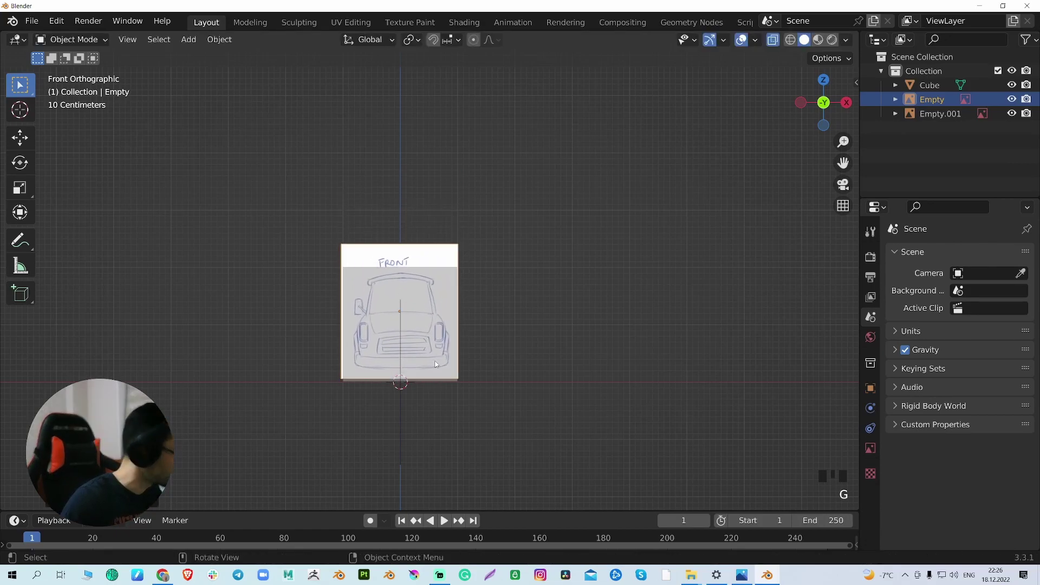
key(s)
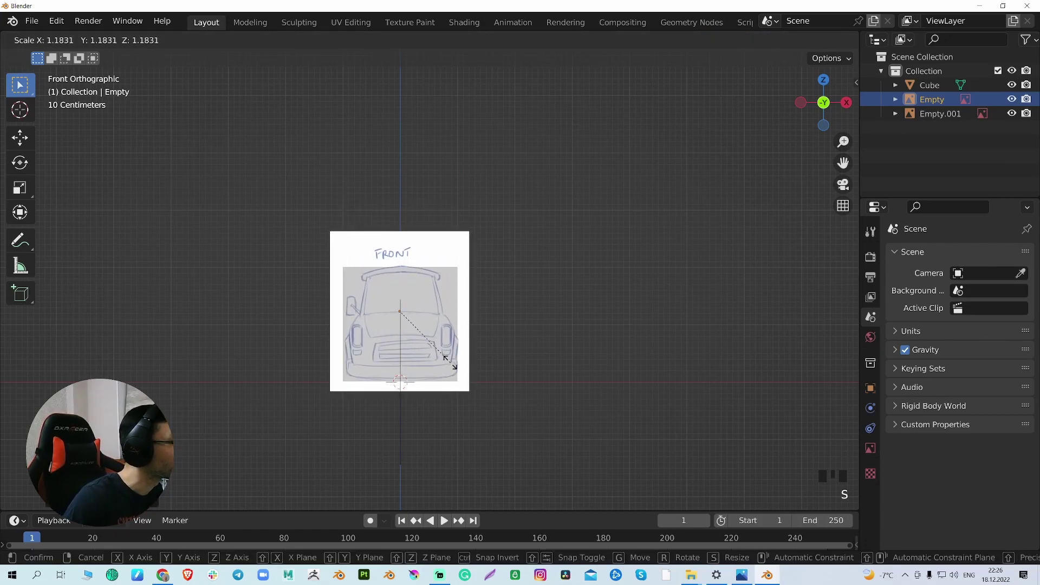
click(451, 363)
key(g)
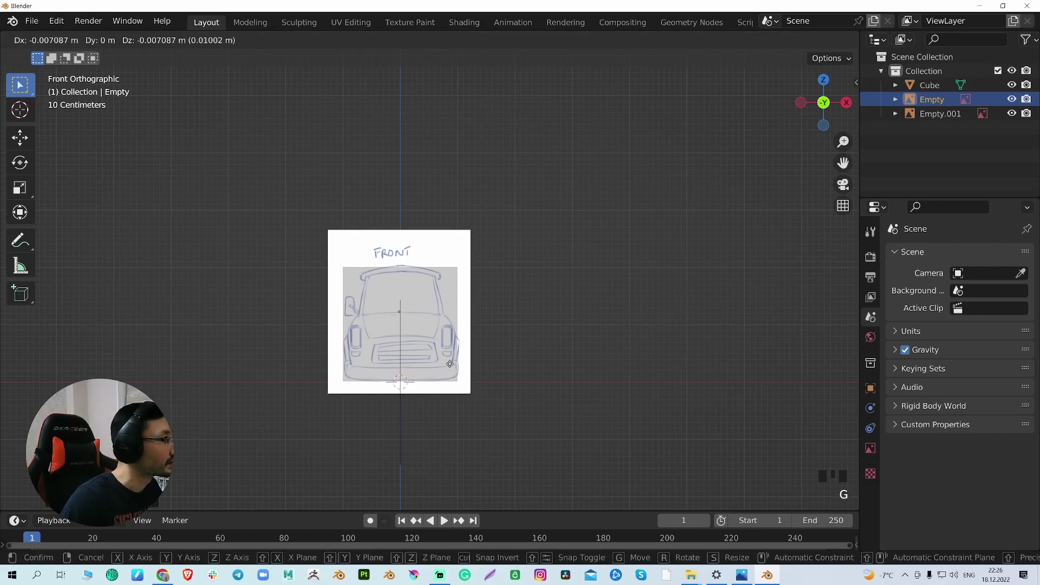
click(449, 368)
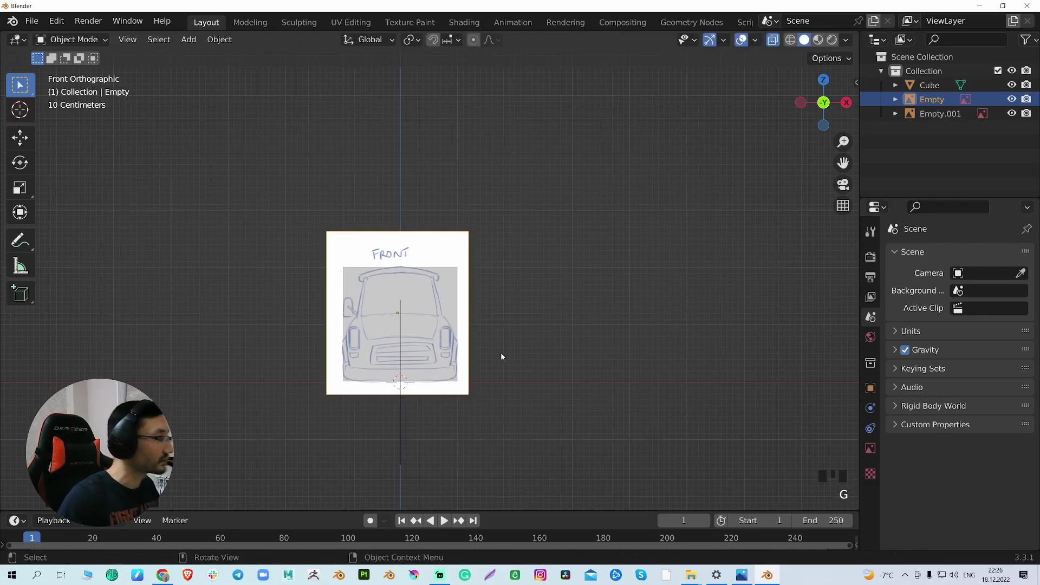
In right view, raise the side reference image about 0.9 m along Z so the car overlaps the cube.
key(grave)
click(596, 355)
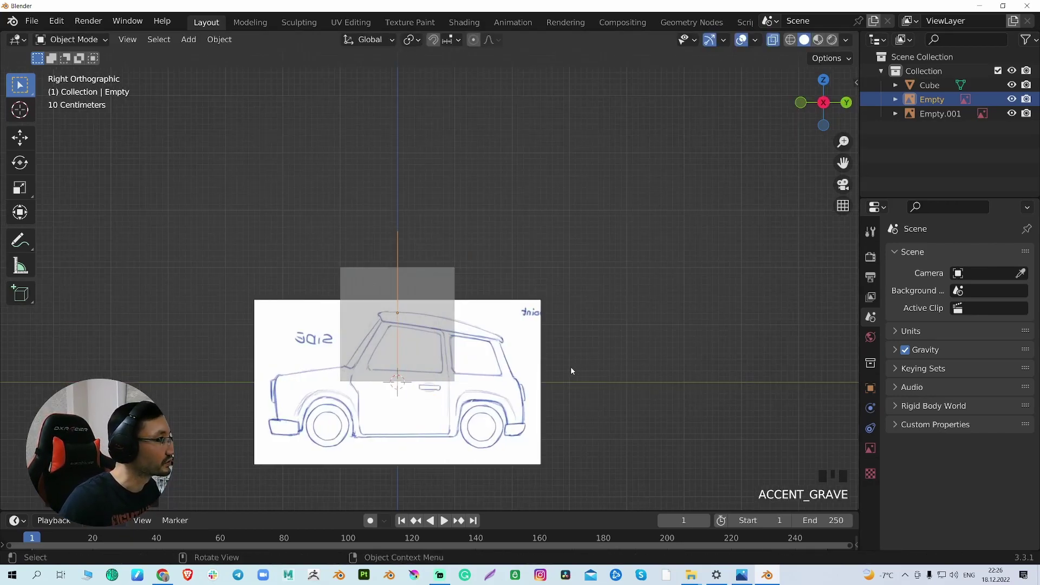
scroll(554, 392, up, 2)
shift+middle_drag(555, 392, 580, 327)
click(571, 336)
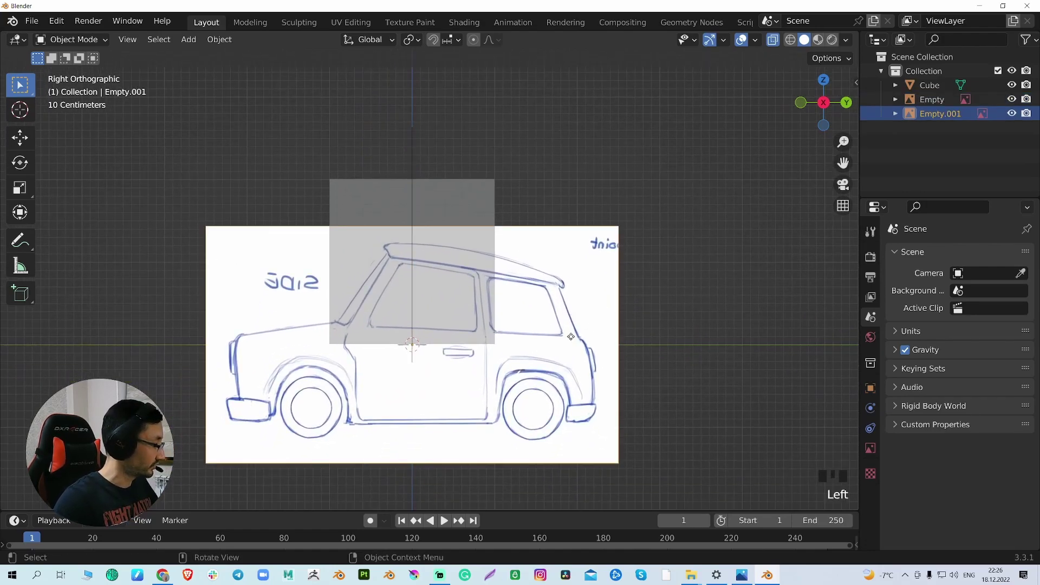
key(g)
key(z)
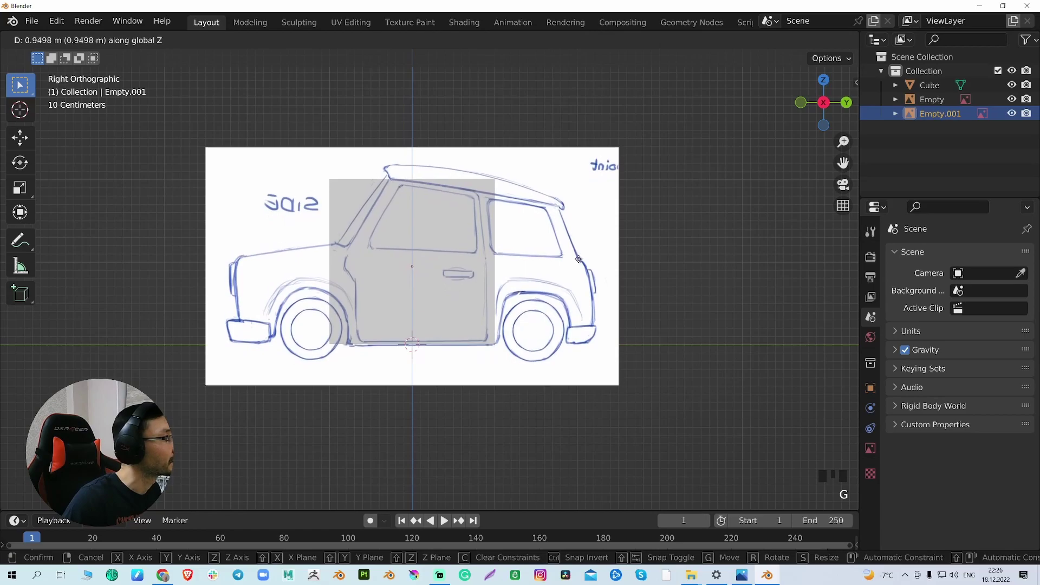
click(579, 264)
Scale the side reference image down and nudge it up about 0.05 m so the car's height matches the cube.
key(s)
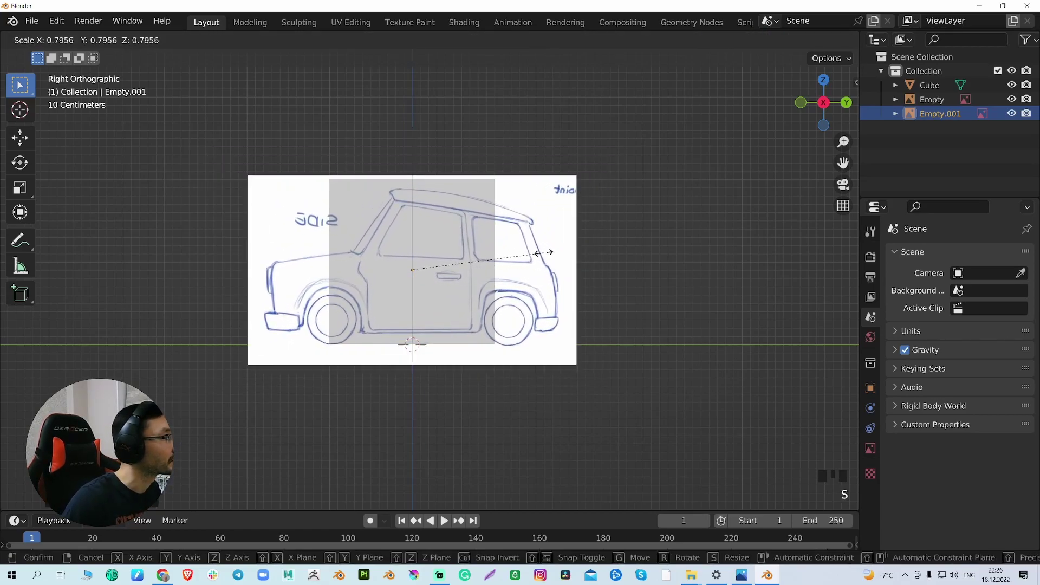
click(536, 253)
key(s)
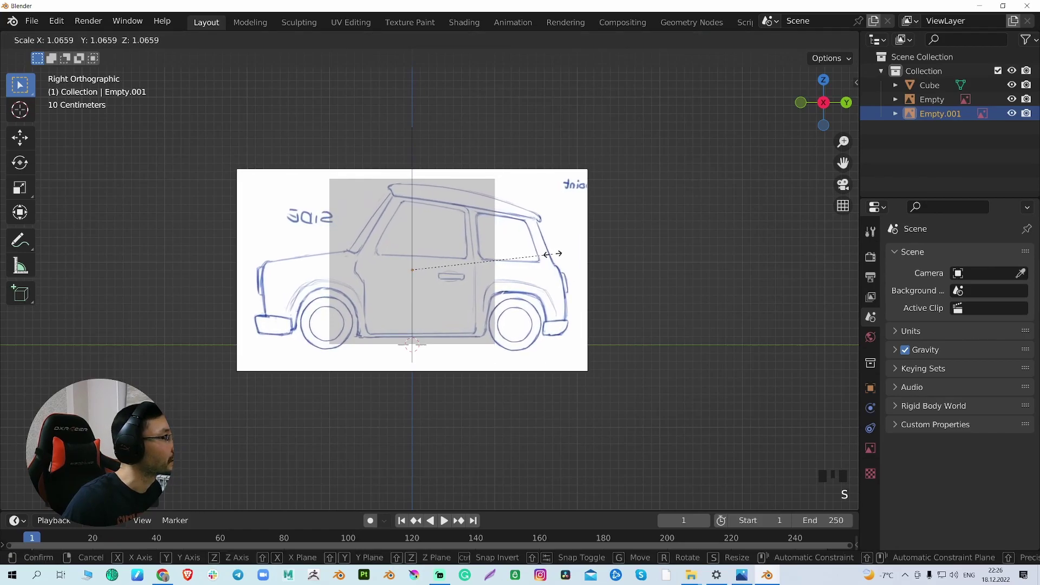
click(553, 258)
key(g)
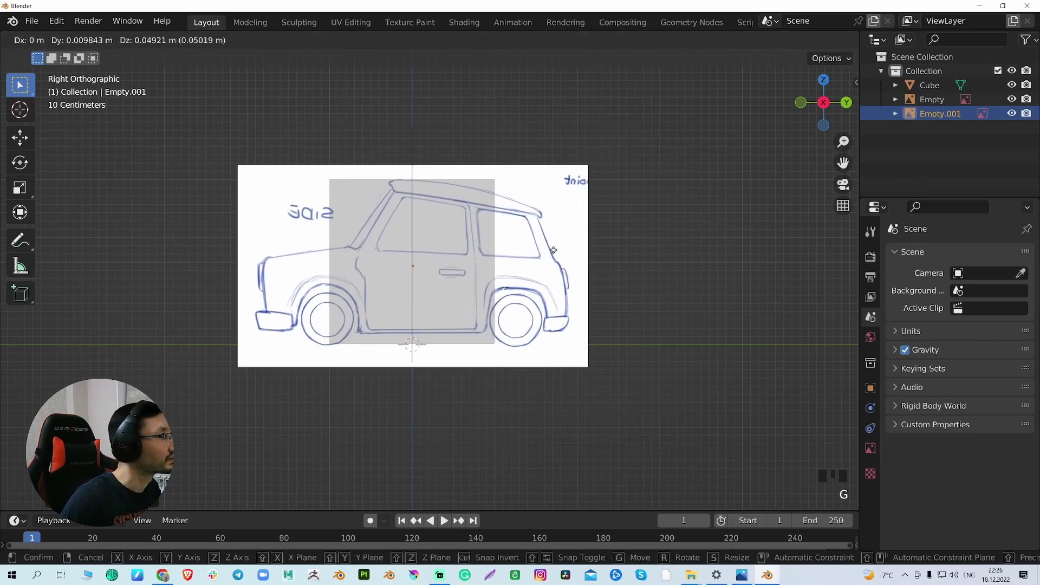
click(553, 250)
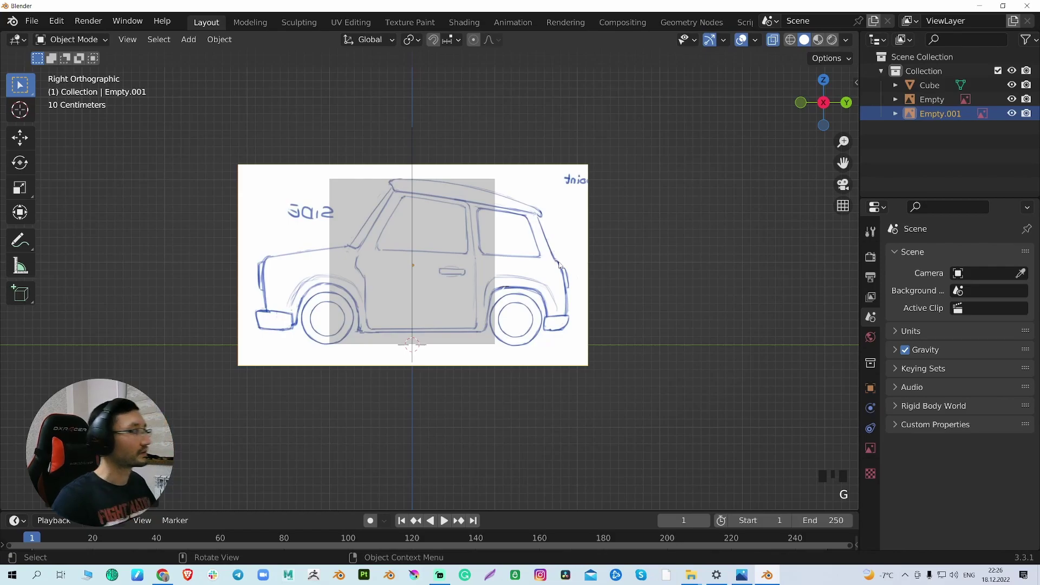
key(s)
click(603, 310)
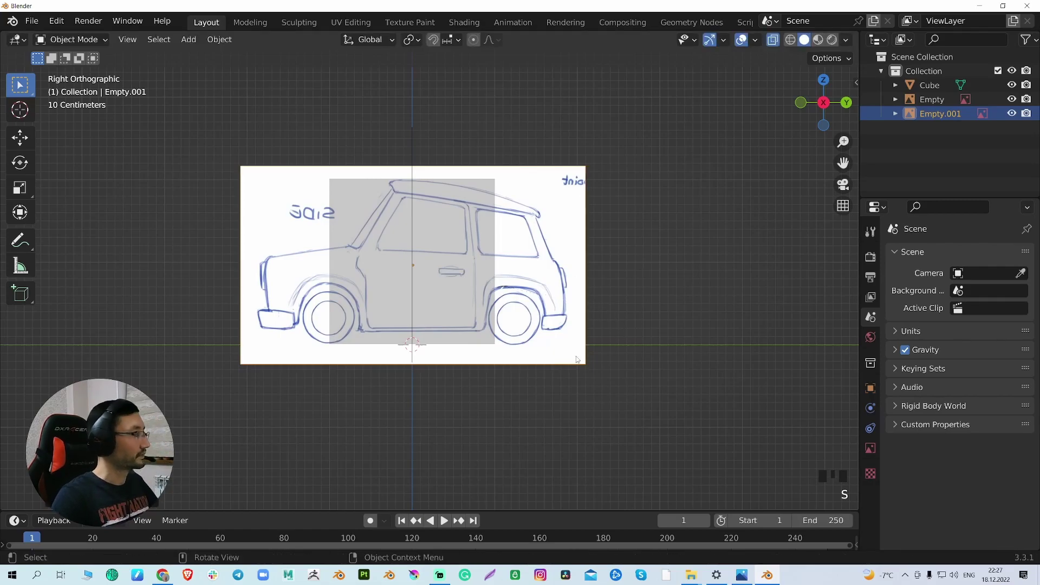
In perspective view, move the front reference image about 10.75 m along Y, behind the cube.
click(841, 209)
middle_drag(810, 230, 660, 342)
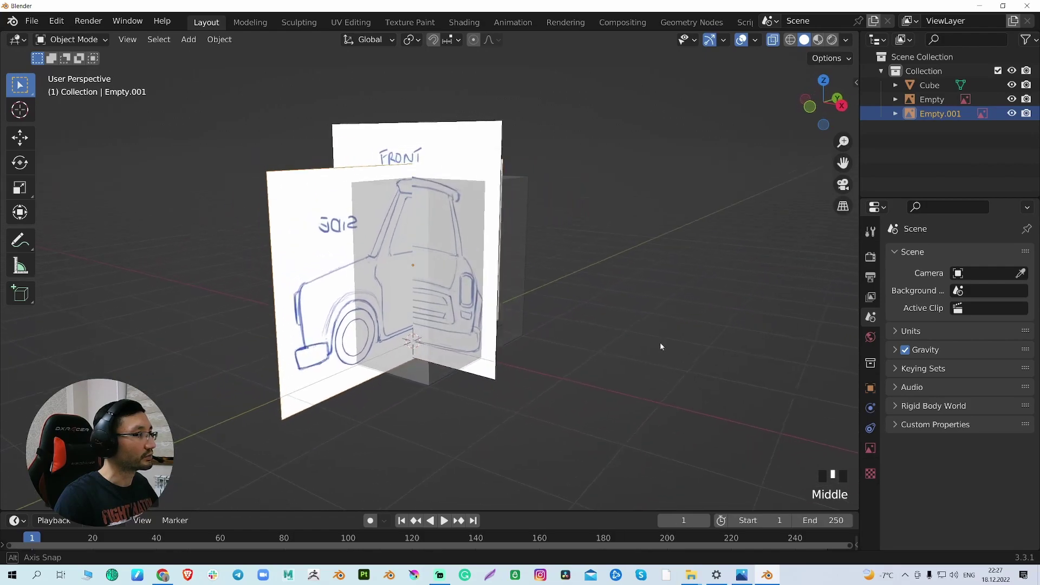
scroll(521, 343, down, 5)
mouse_move(521, 343)
middle_down()
mouse_move(629, 338)
mouse_move(521, 334)
middle_up()
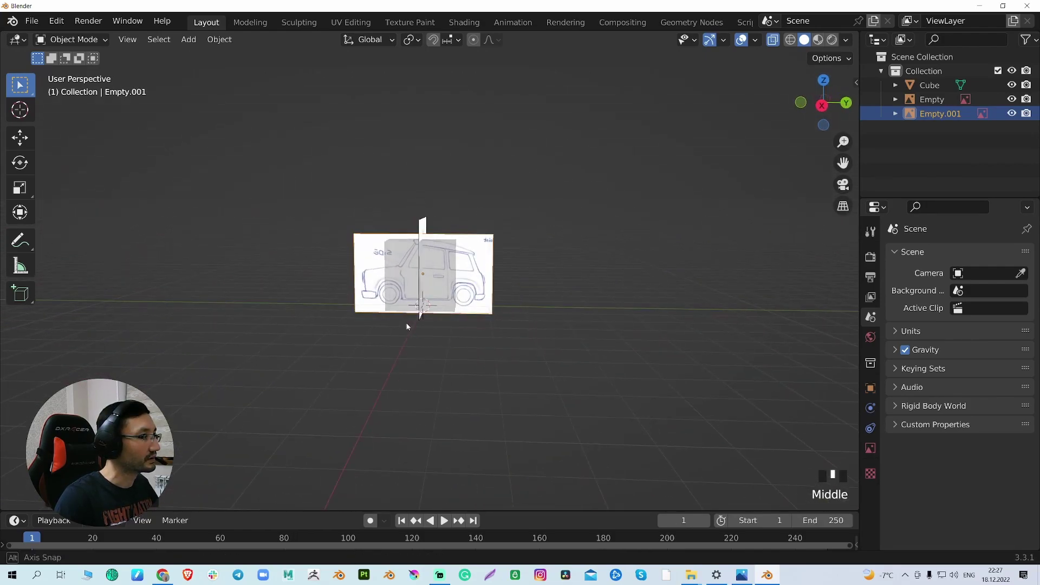
middle_drag(408, 327, 600, 310)
scroll(571, 317, up, 2)
click(460, 260)
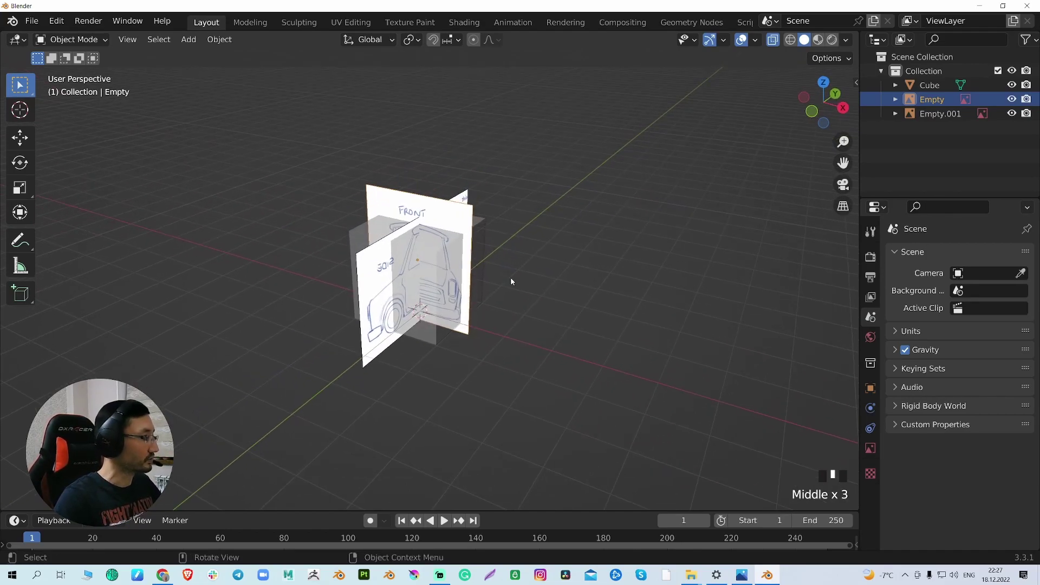
key(g)
key(y)
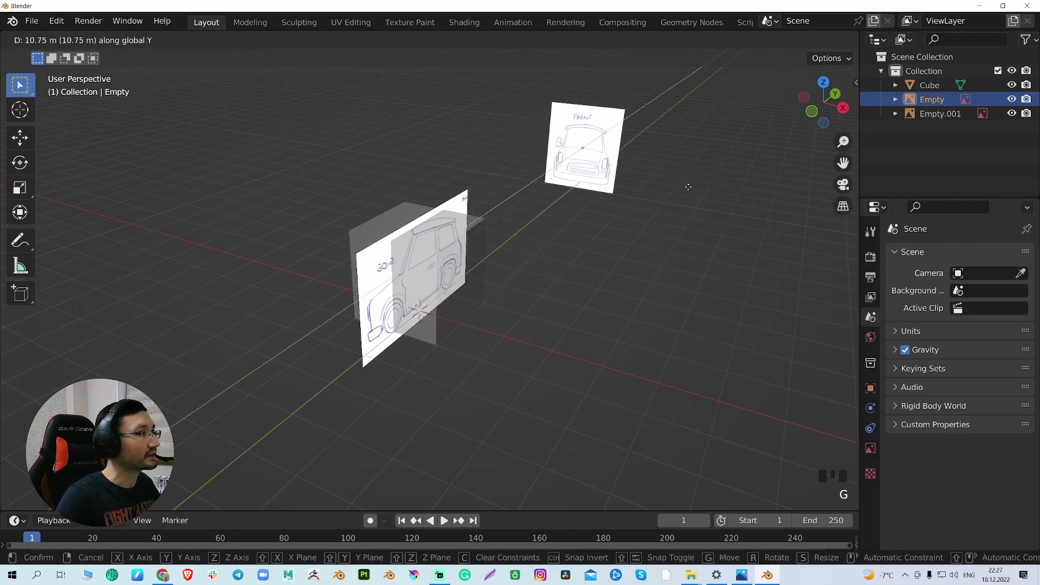
click(690, 182)
Move the side reference image along negative X until it stands well clear of the cube.
click(407, 336)
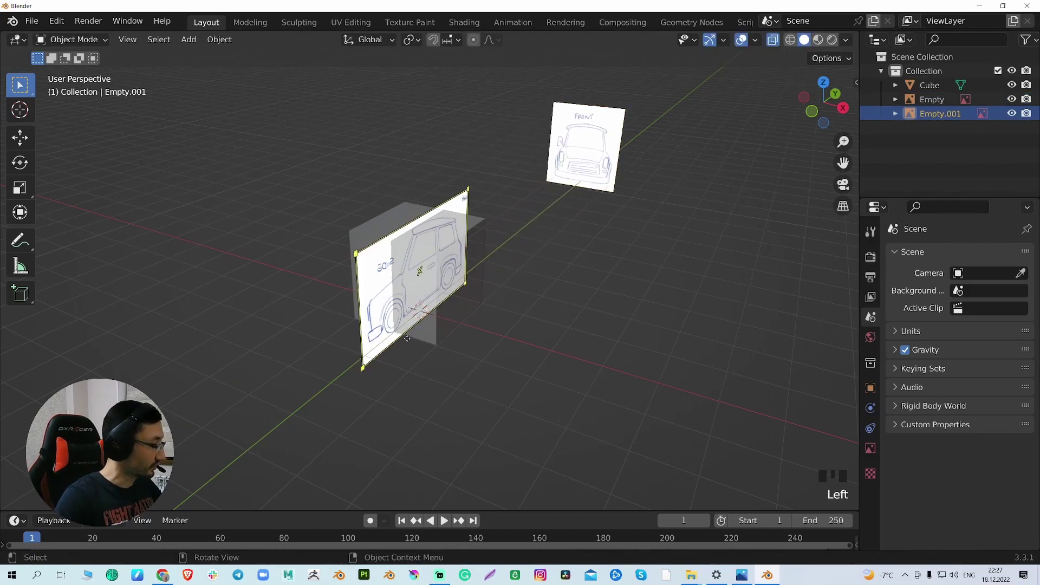
key(g)
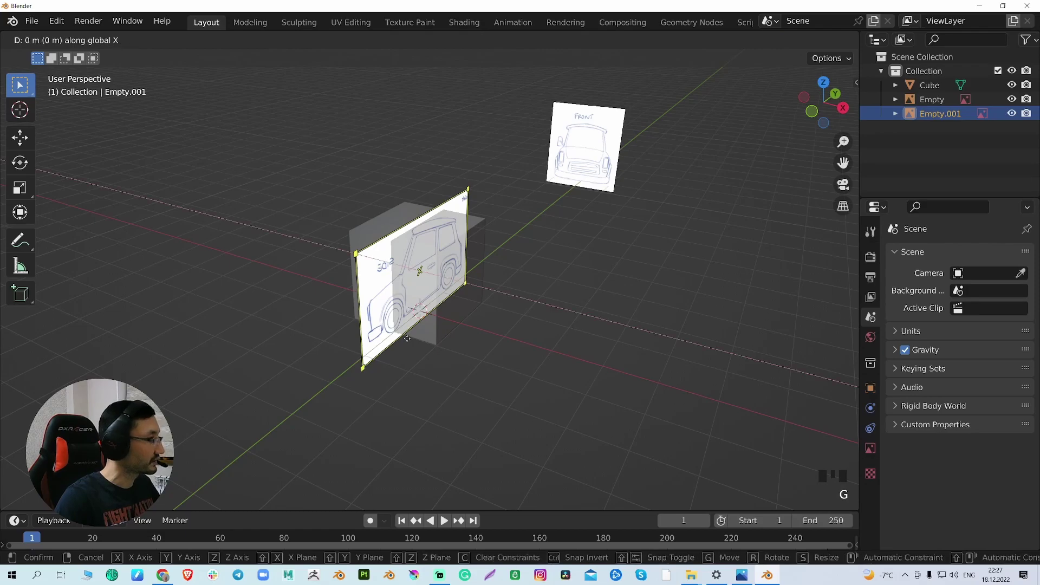
click(518, 322)
mouse_move(518, 318)
middle_down()
mouse_move(645, 304)
mouse_move(555, 313)
mouse_move(567, 351)
mouse_move(548, 321)
mouse_move(521, 335)
middle_up()
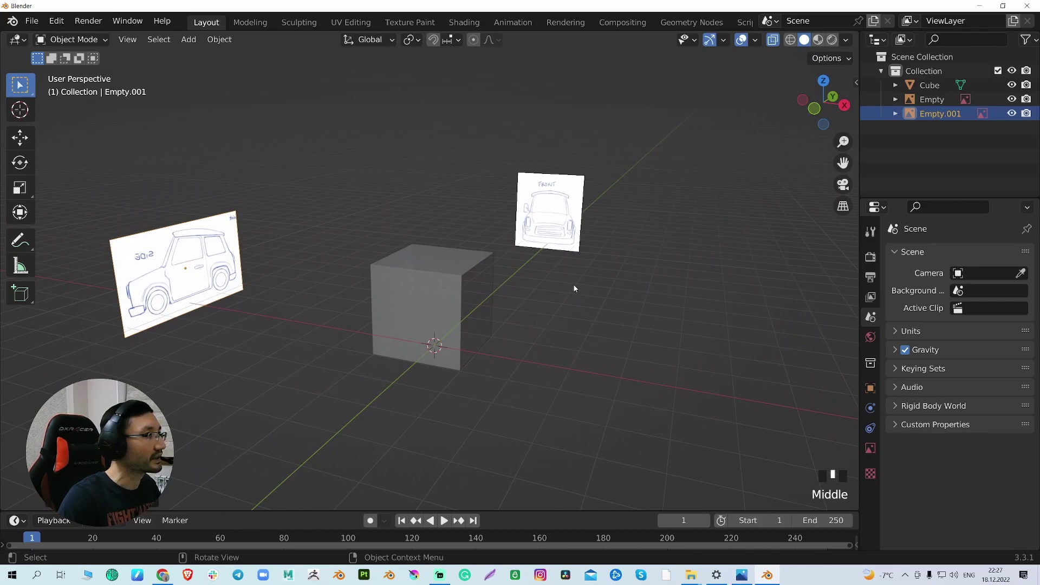
Deselect the reference images and enable the Selectable restriction toggle for the outliner.
click(549, 212)
click(186, 267)
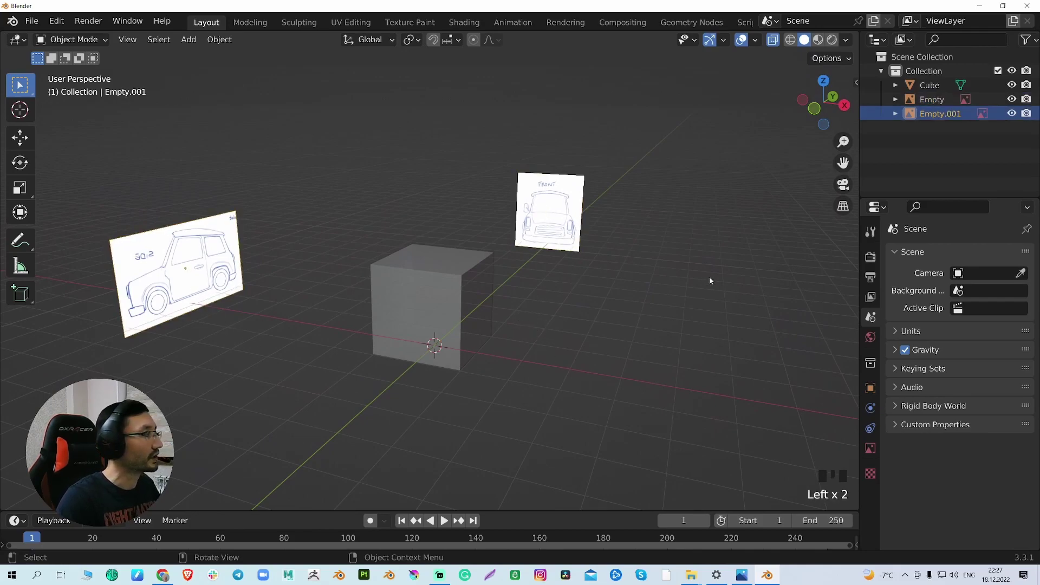
click(571, 322)
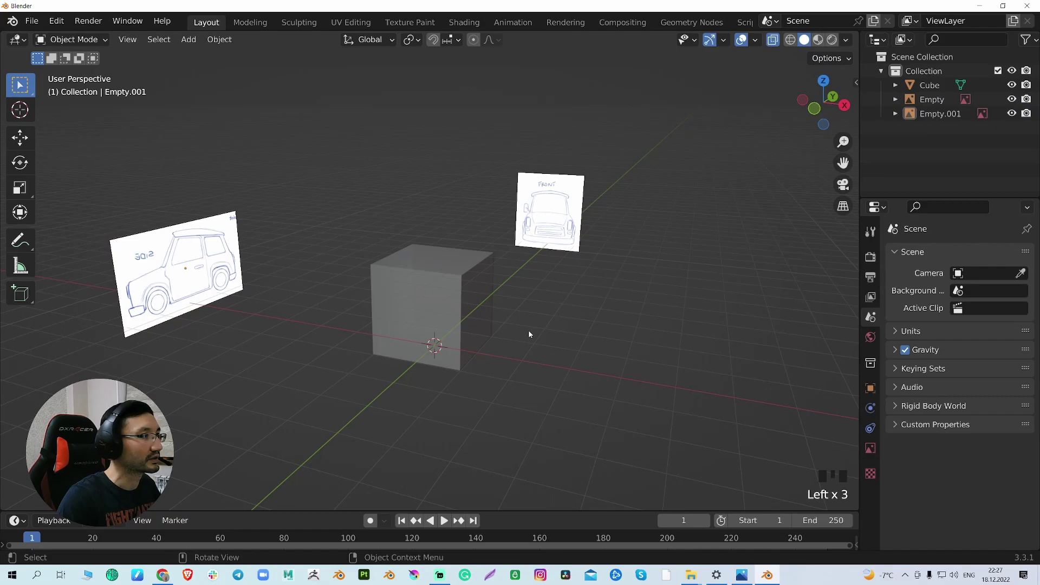
middle_drag(529, 334, 541, 331)
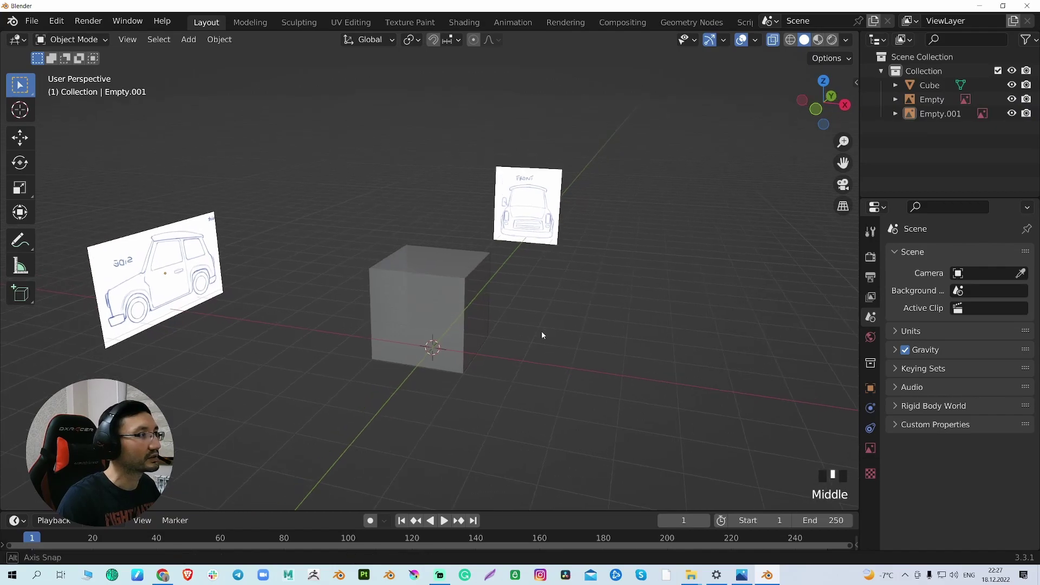
click(1026, 40)
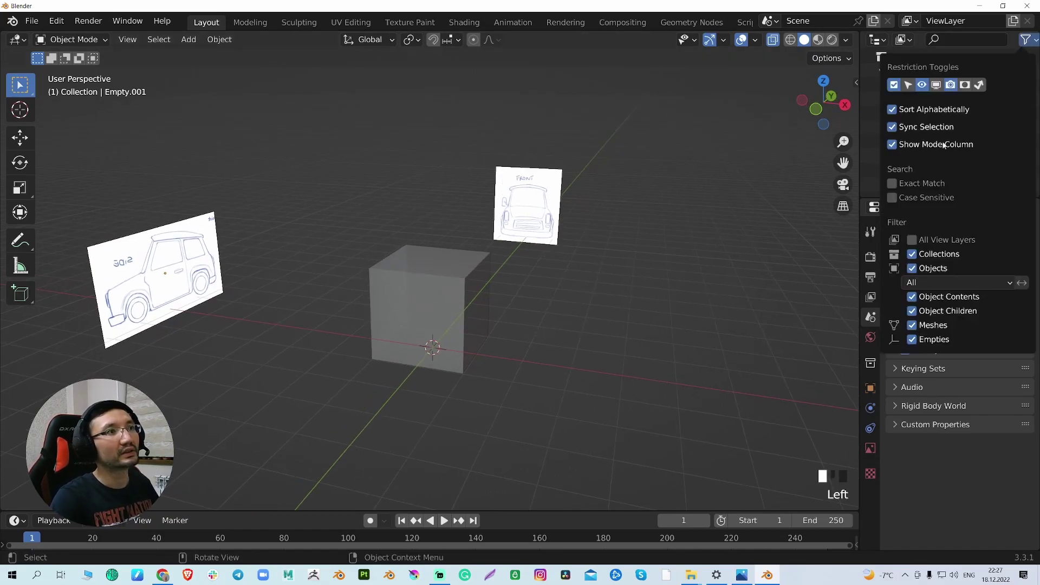
click(1034, 42)
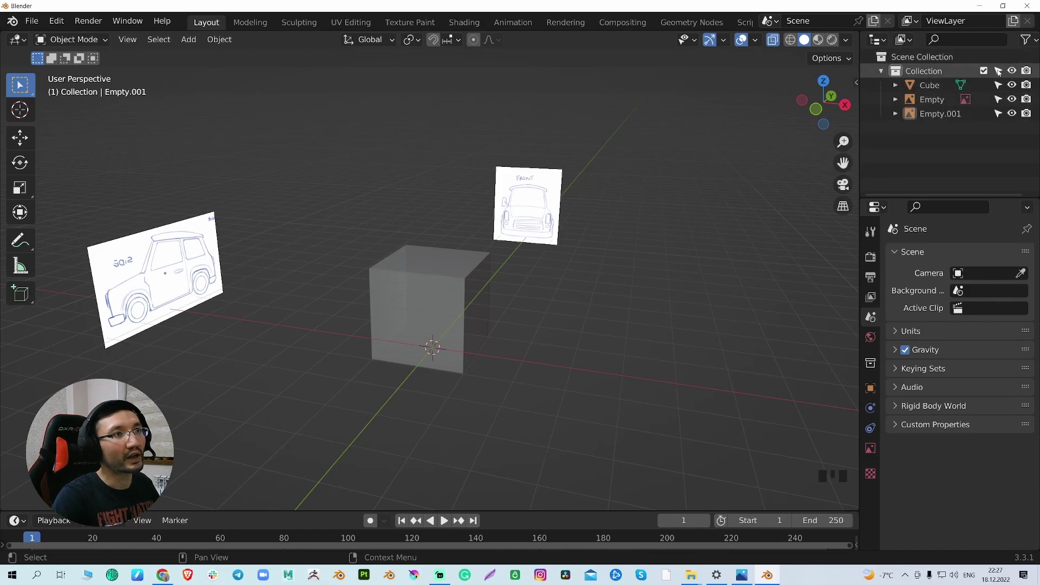
Make both reference images non-selectable and test the lock by box-selecting around the images and the cube.
click(998, 100)
click(998, 114)
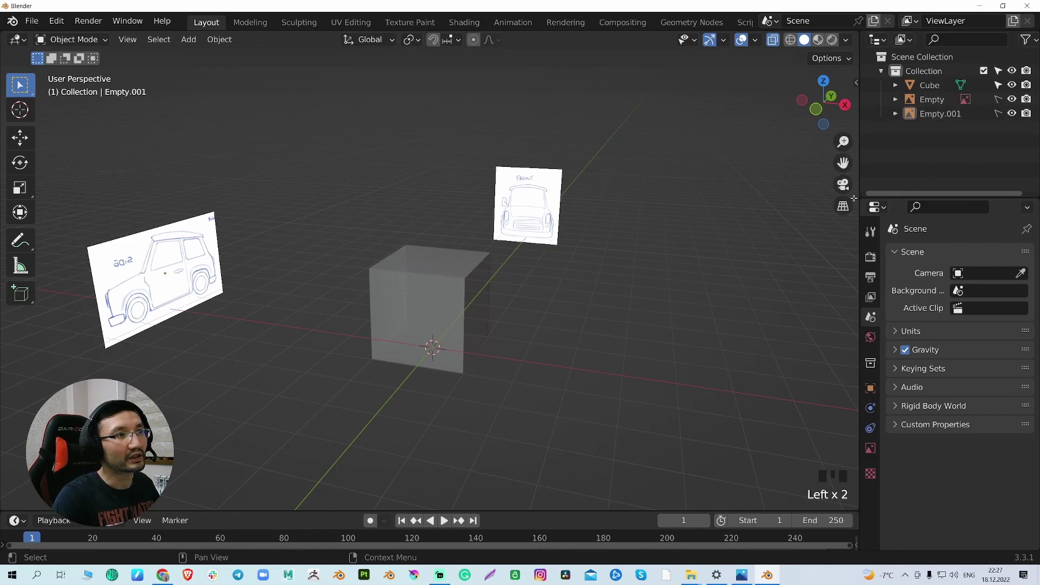
drag(481, 135, 576, 267)
click(260, 350)
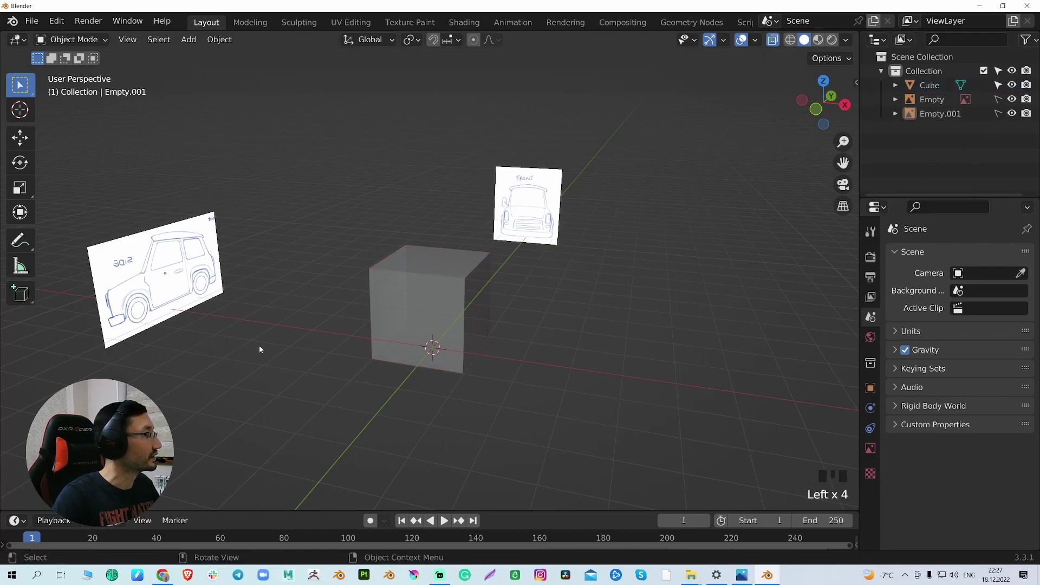
drag(433, 141, 464, 161)
drag(163, 167, 200, 225)
drag(394, 131, 581, 210)
drag(111, 179, 151, 230)
drag(336, 244, 425, 339)
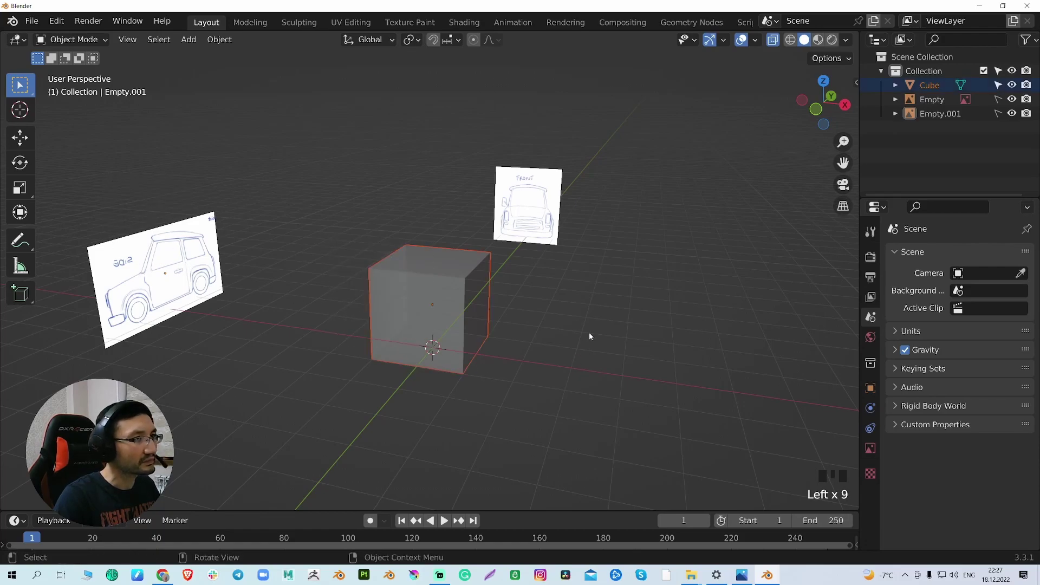
click(589, 334)
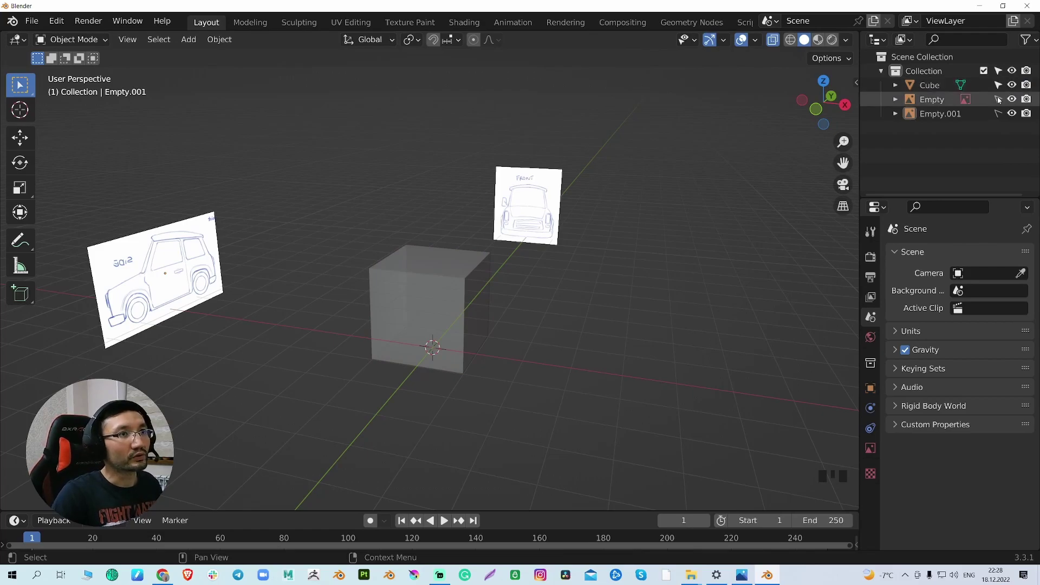
Make both reference images selectable again.
click(940, 114)
click(932, 99)
Rename the front reference image object as Front_ref.
click(932, 100)
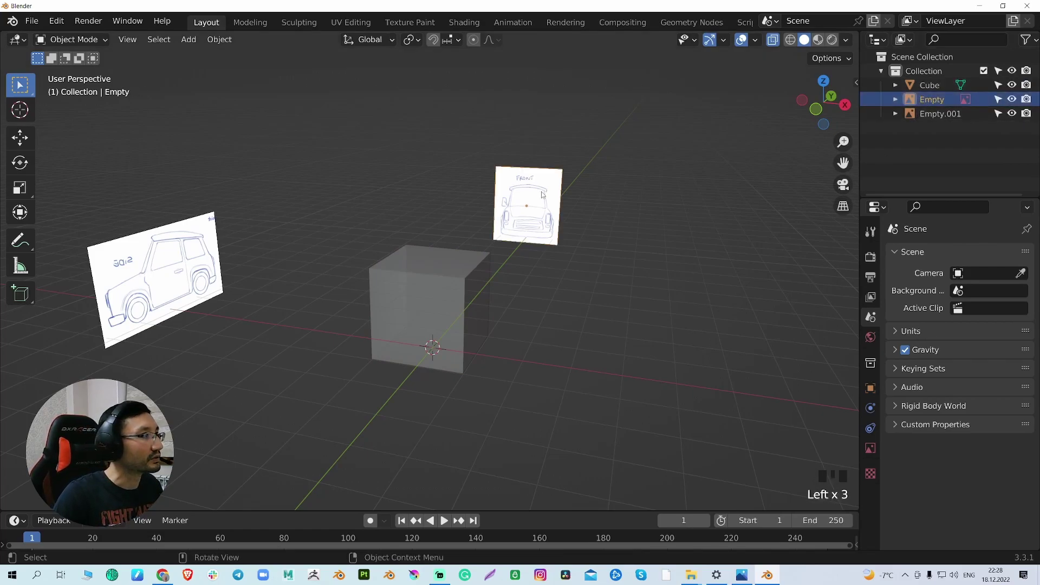
click(932, 99)
double_click(932, 99)
text(F)
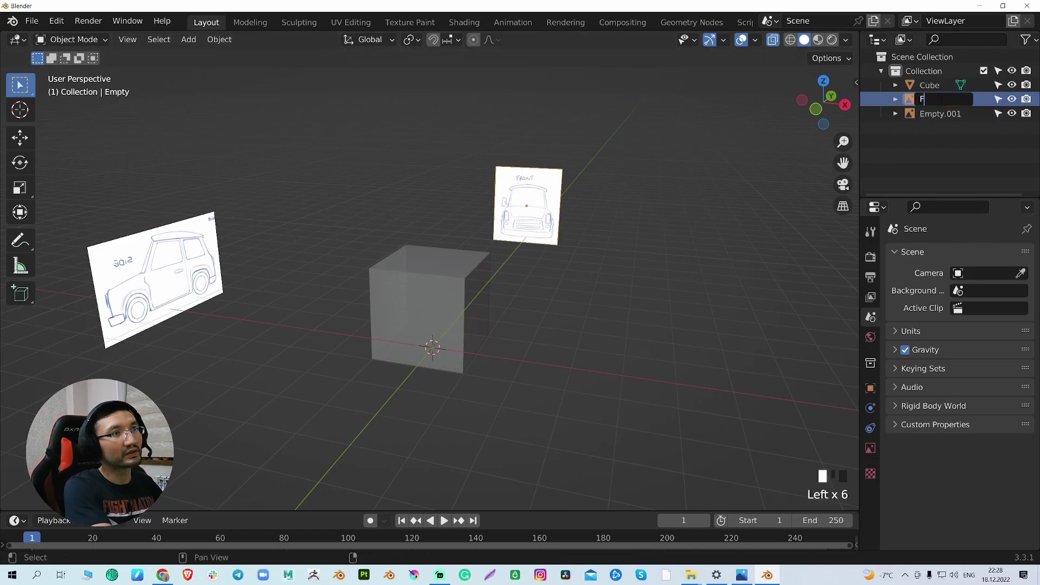
text(ront)
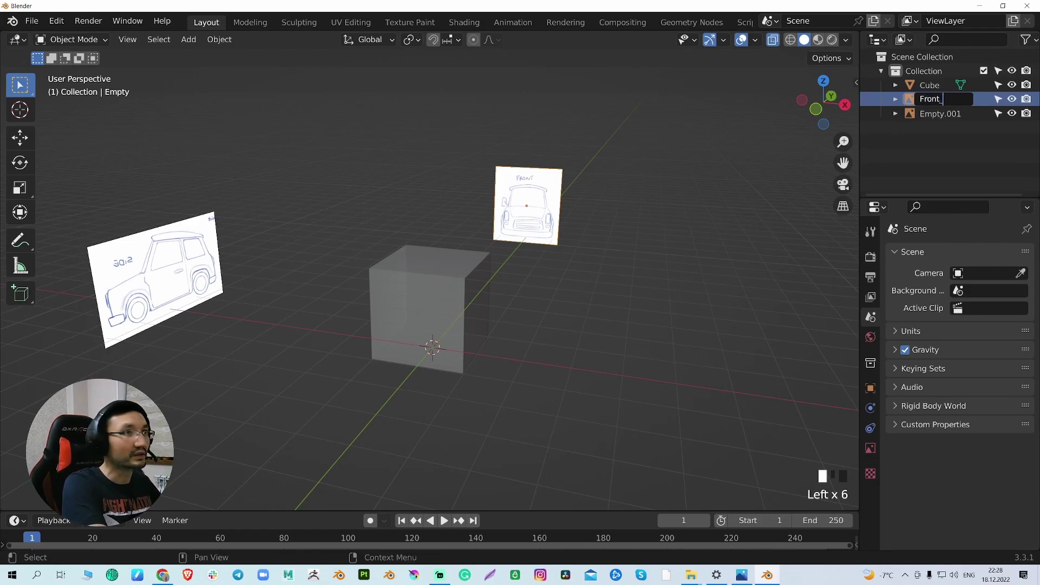
text(_ref)
key(Return)
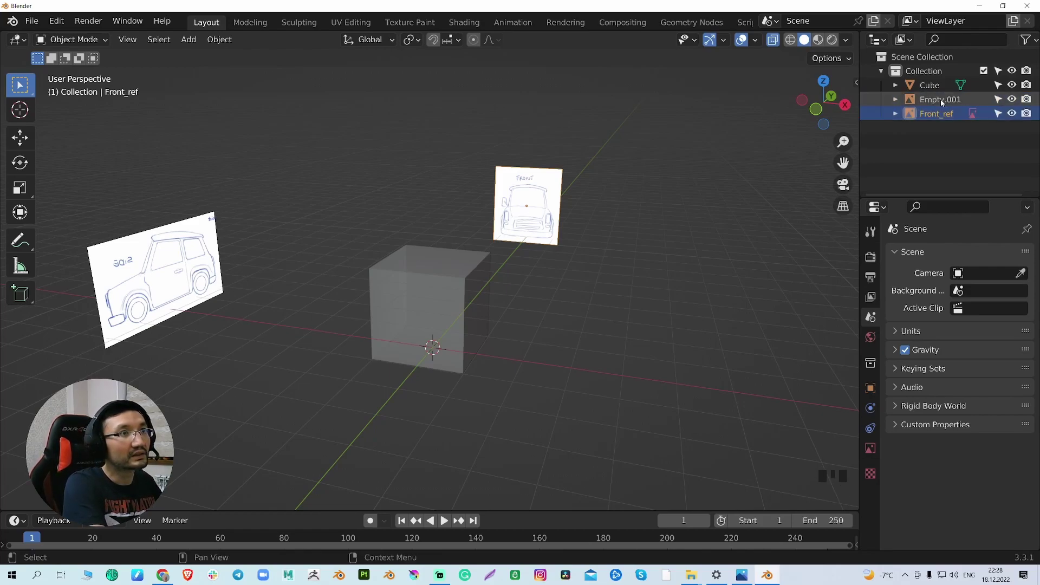
Rename the side reference image object as Side_ref.
click(153, 282)
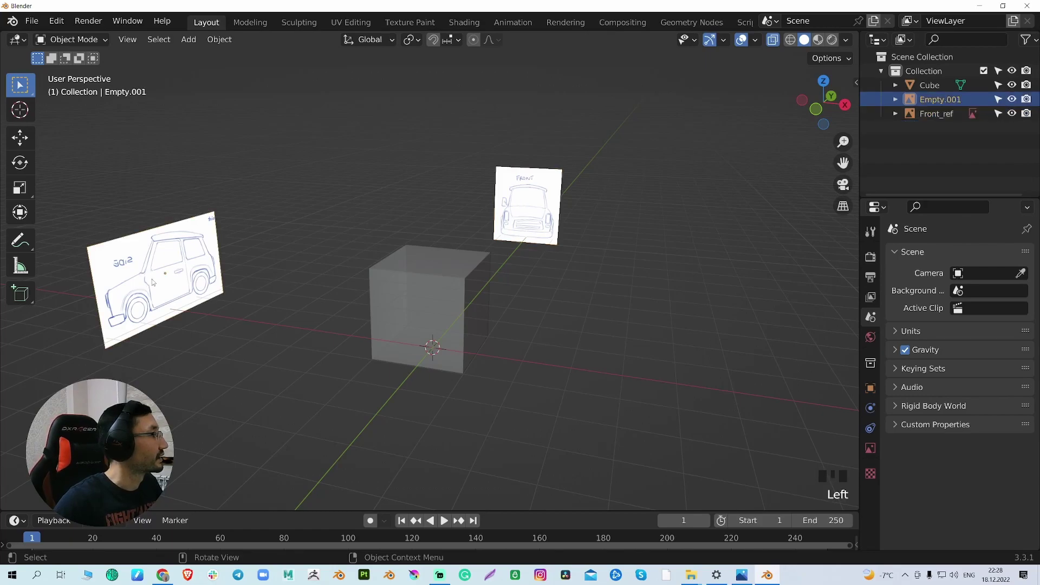
click(940, 99)
double_click(940, 99)
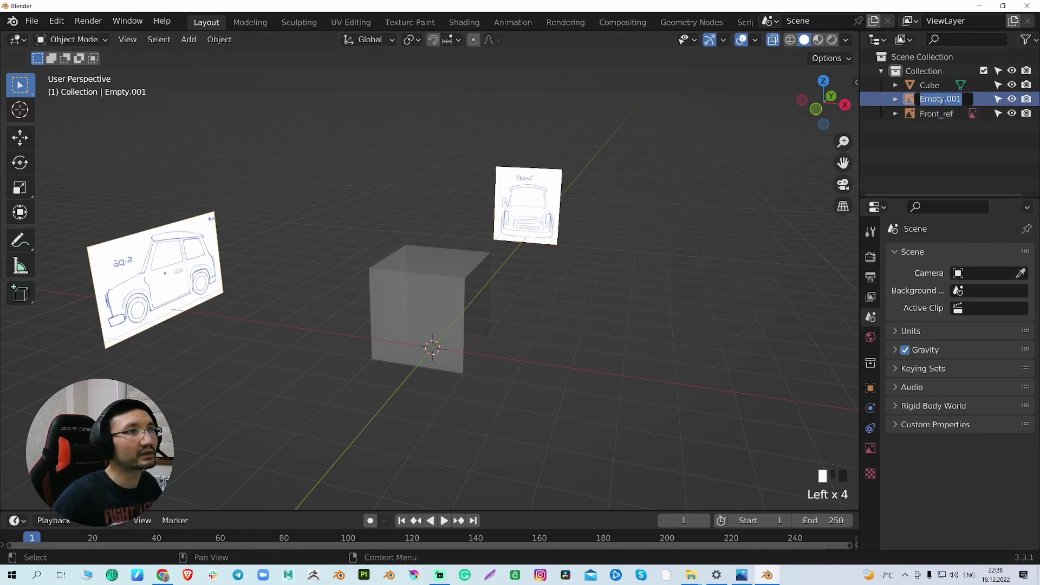
text(S)
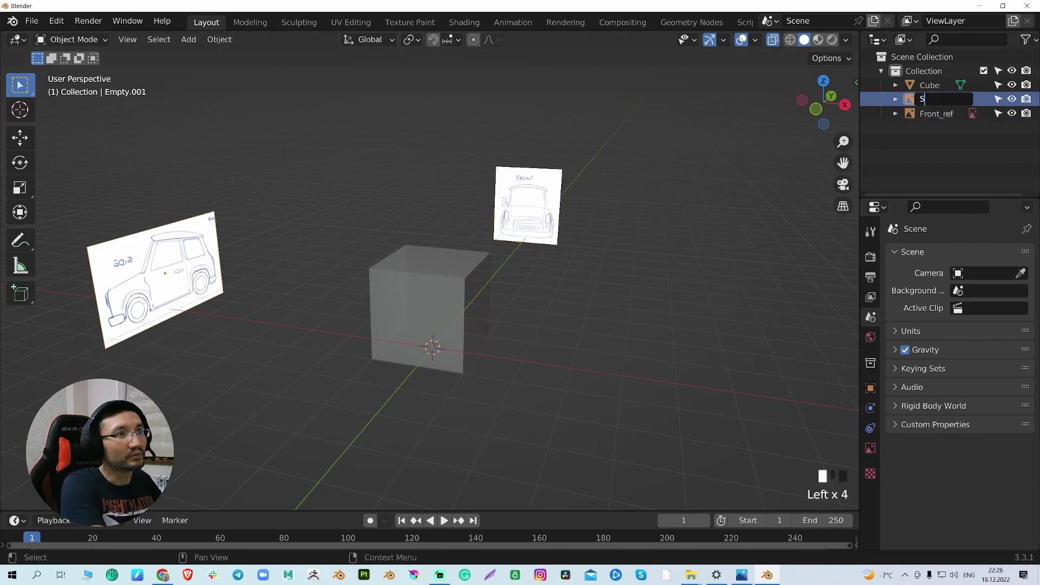
text(ide_re)
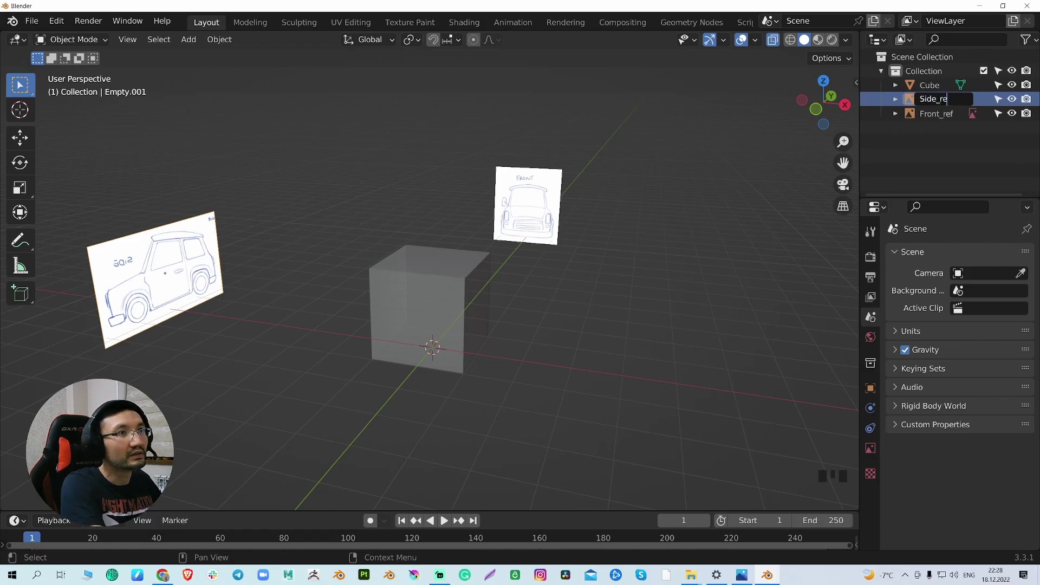
text(f)
key(Return)
Move Front_ref and Side_ref together into a new collection named REFERENCES.
shift+click(935, 99)
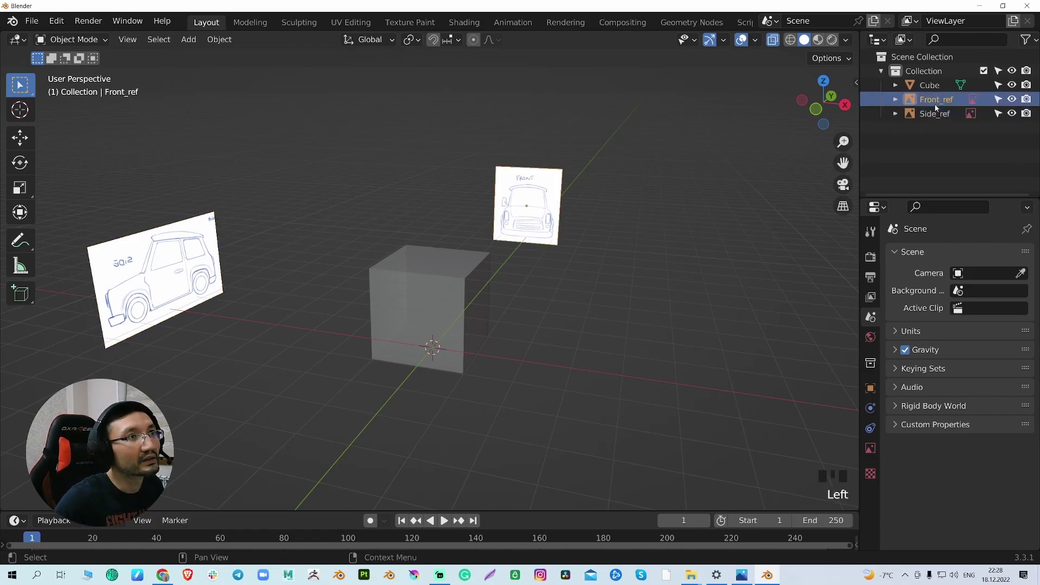
key(m)
click(649, 307)
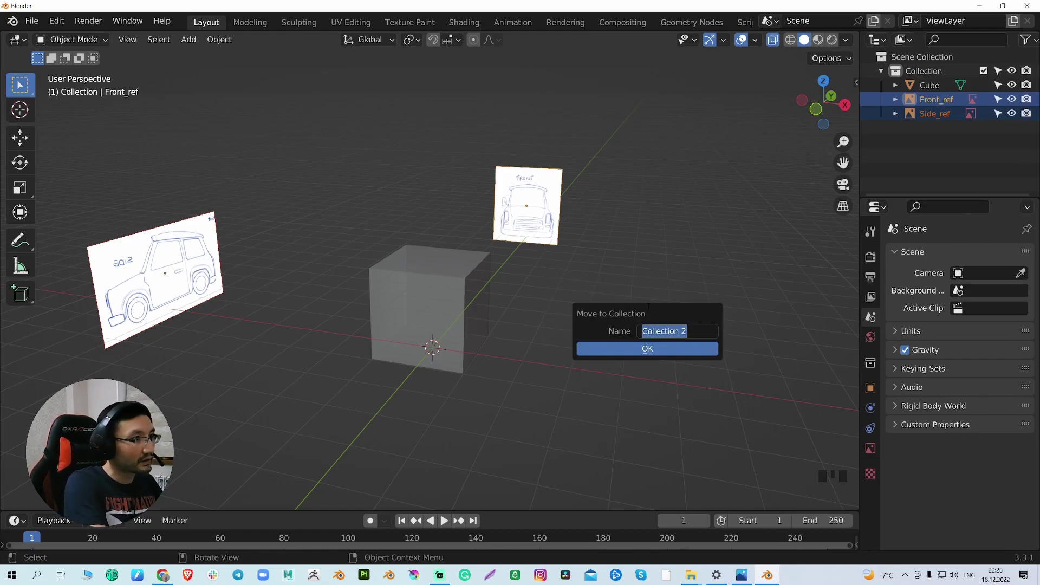
text(REFER)
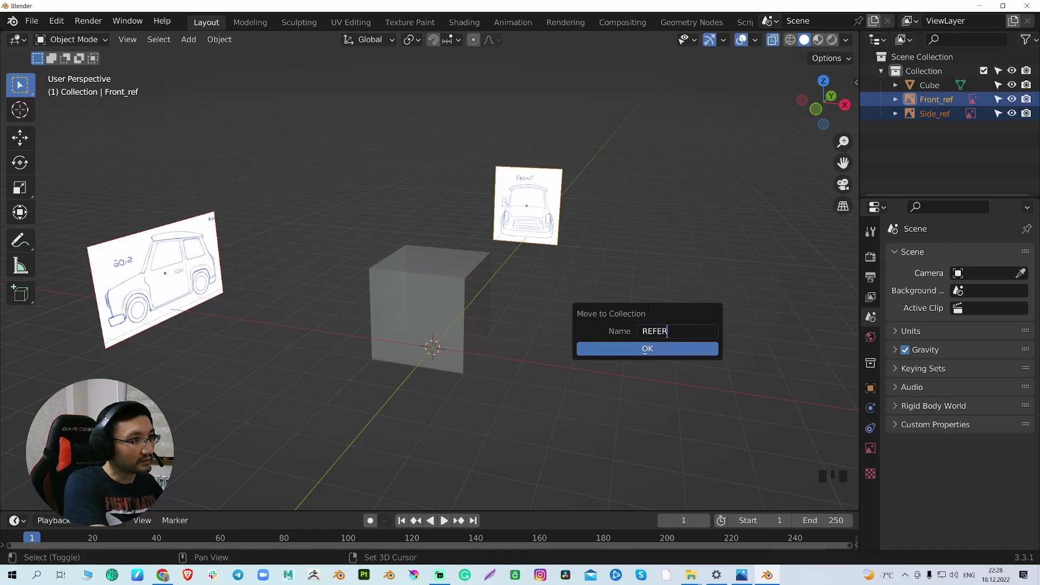
text(ENCES)
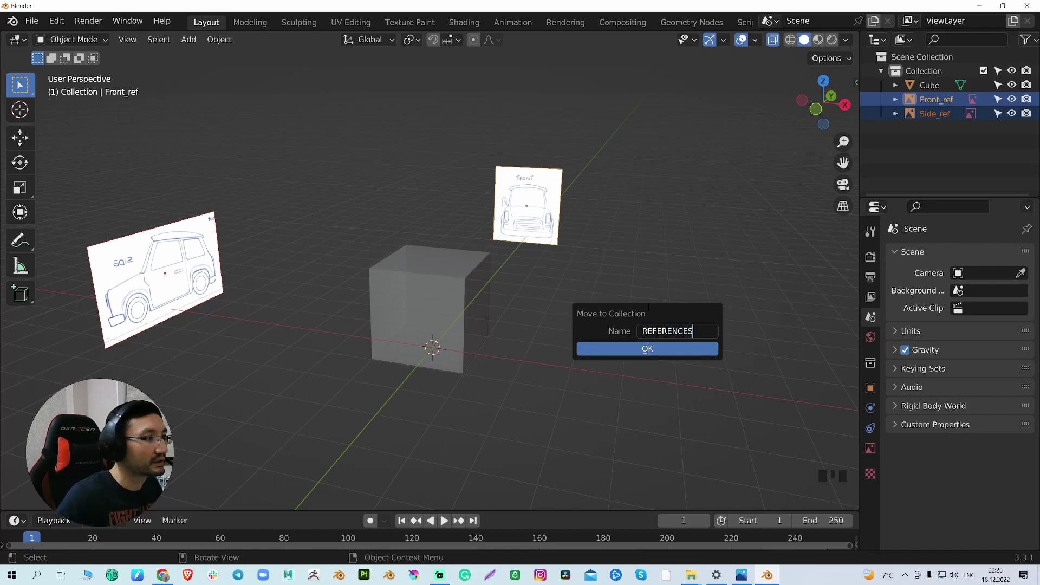
click(653, 350)
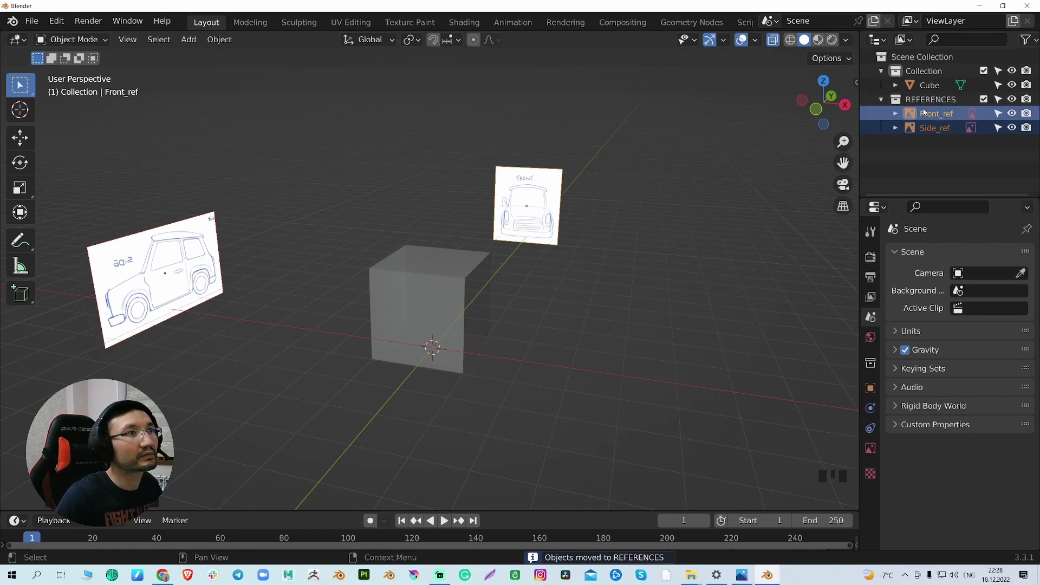
Collapse the REFERENCES collection and make the whole collection non-selectable.
click(882, 99)
click(882, 100)
click(882, 100)
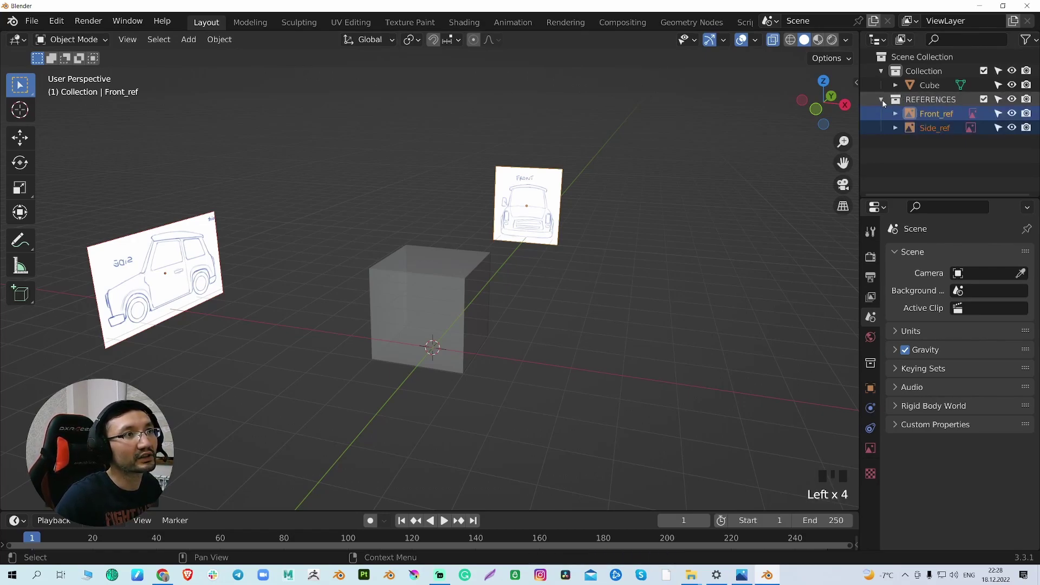
click(881, 100)
click(998, 99)
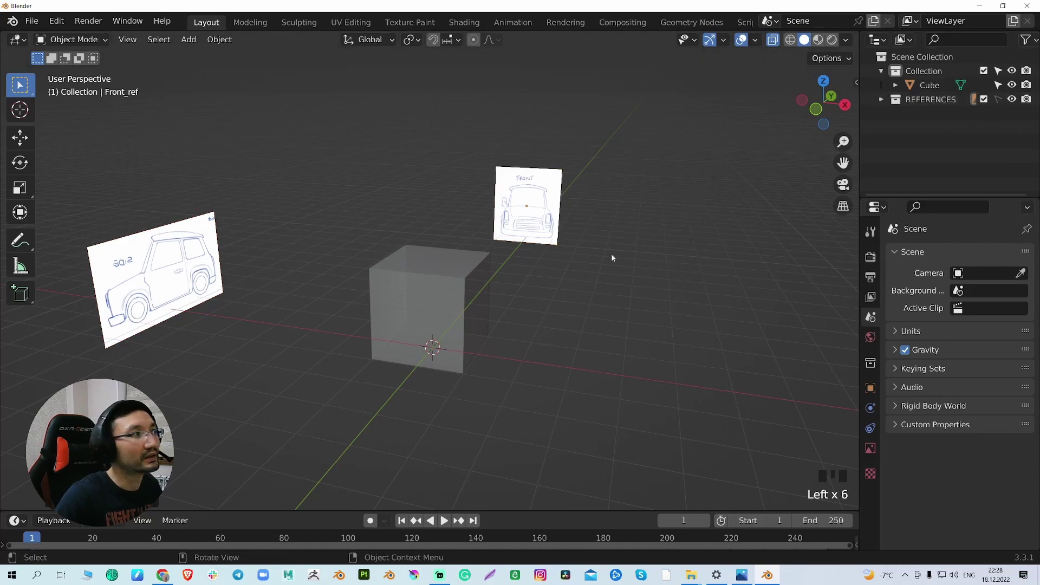
Check the selection lock by trying to select the front and side reference images in the viewport.
drag(568, 127, 542, 218)
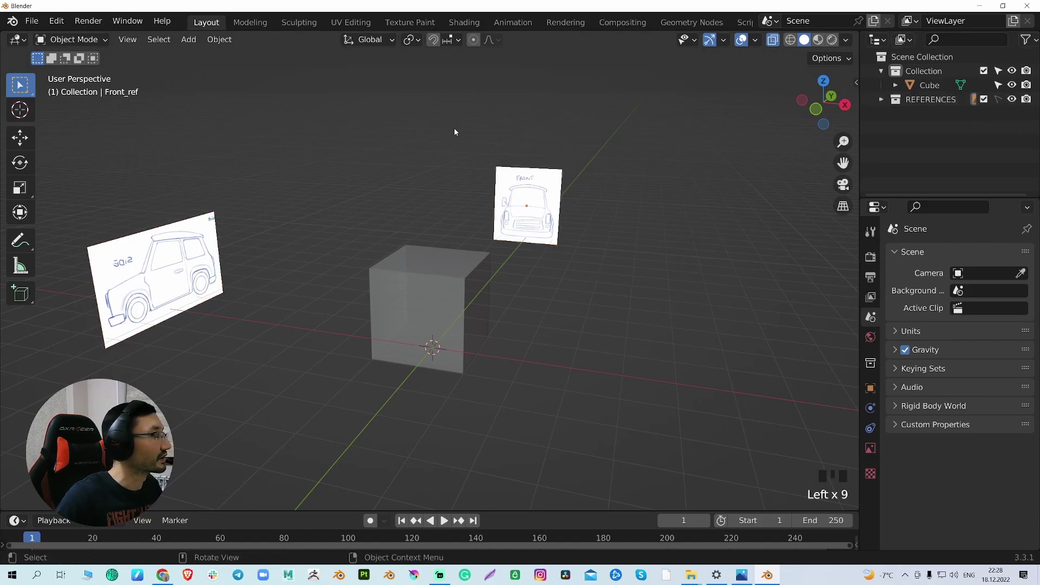
click(527, 174)
click(137, 211)
click(484, 182)
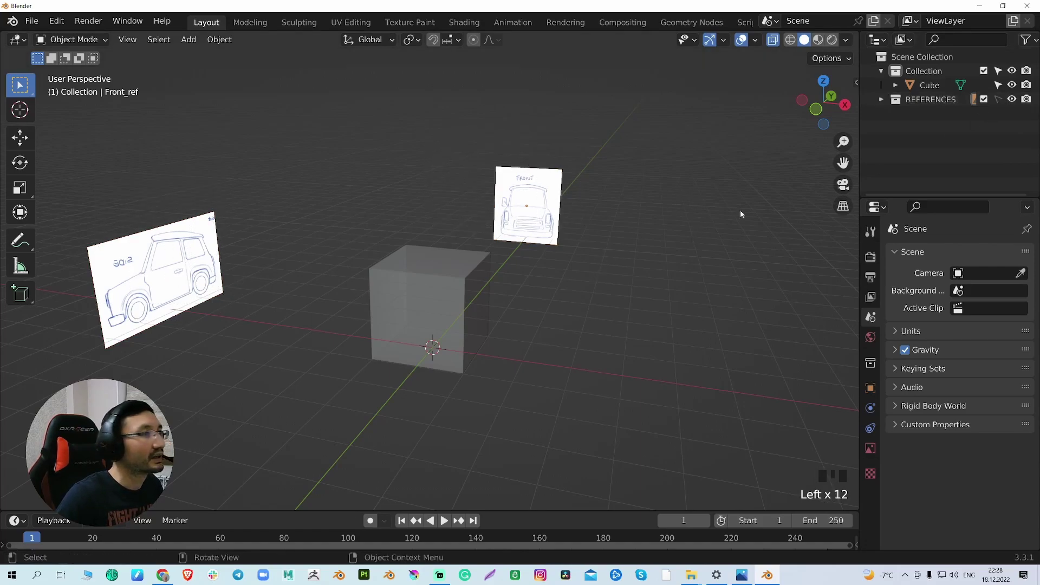
Make the REFERENCES collection selectable again and expand it.
click(915, 101)
click(881, 99)
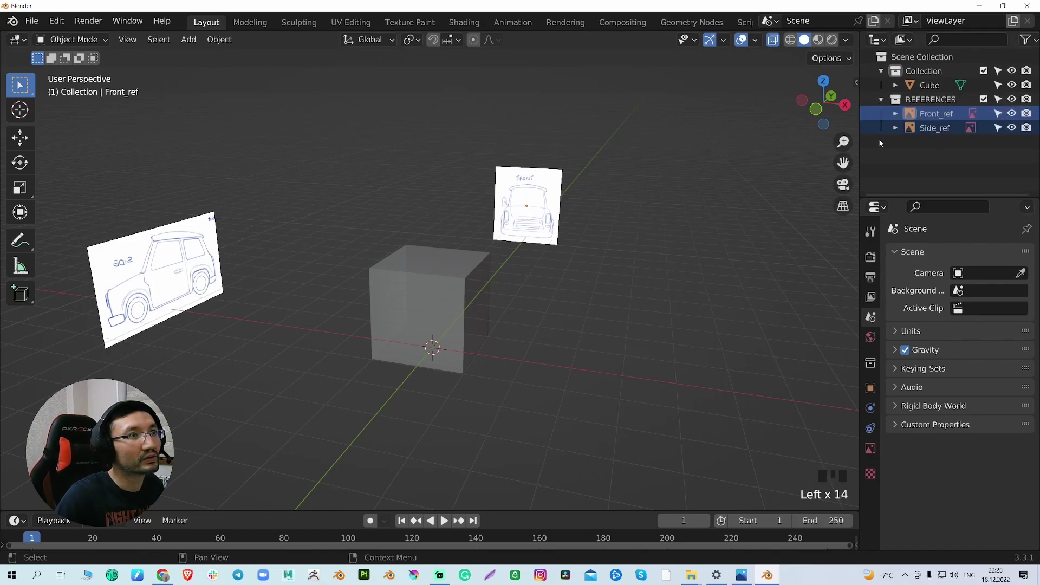
Switch to the front orthographic view and hide the guide cube covering the front drawing.
click(936, 113)
mouse_move(638, 324)
middle_down()
mouse_move(619, 327)
mouse_move(626, 319)
middle_up()
key(grave)
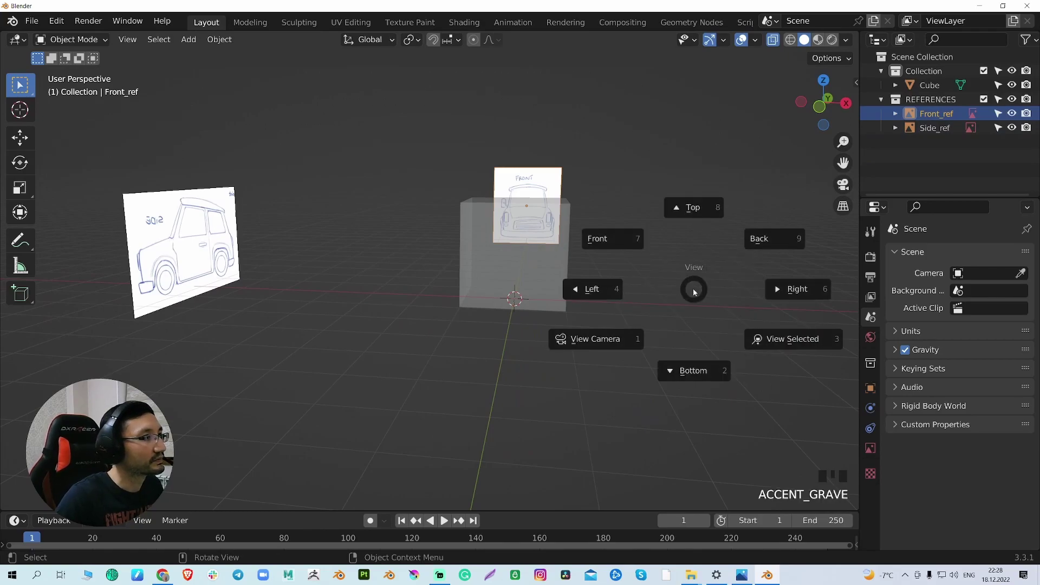
click(843, 205)
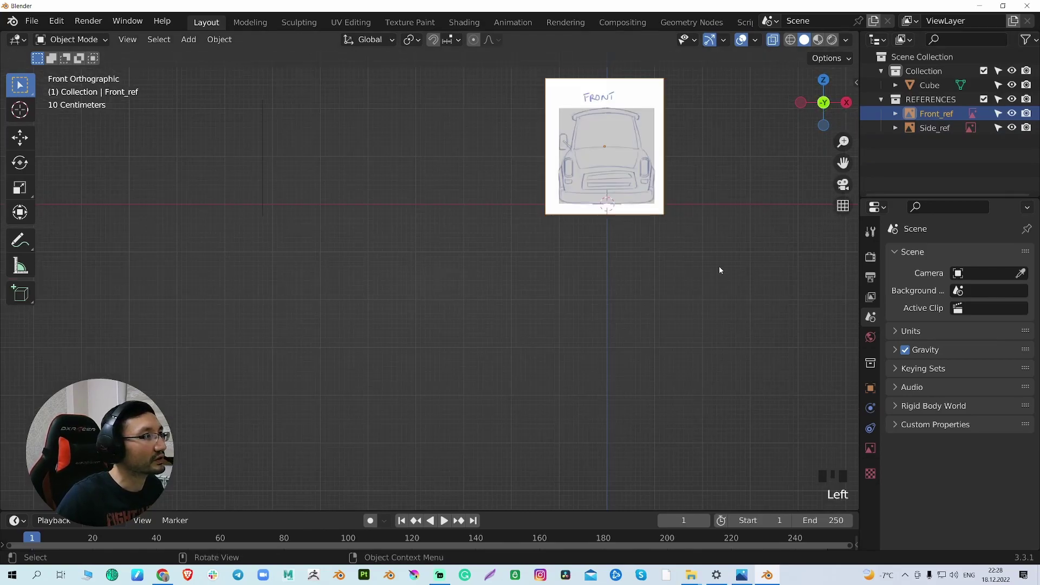
scroll(716, 235, up, 2)
shift+middle_drag(716, 235, 635, 386)
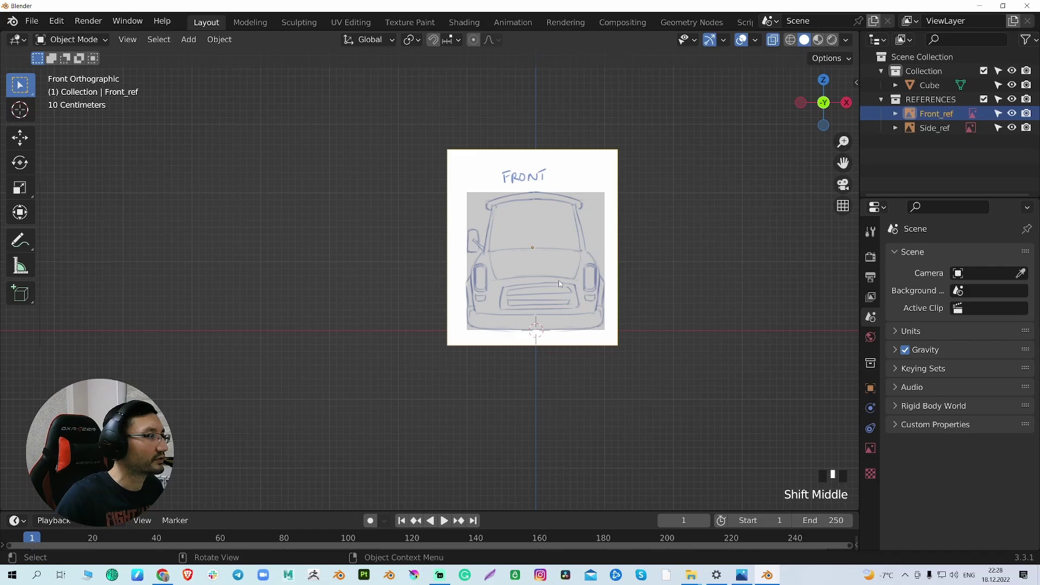
click(572, 251)
click(655, 368)
click(567, 306)
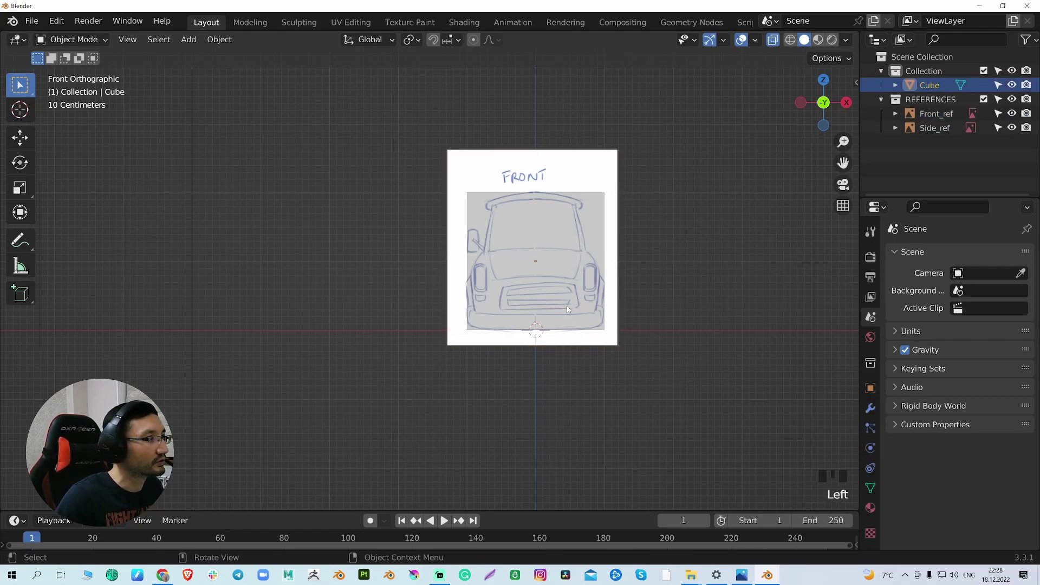
click(1012, 85)
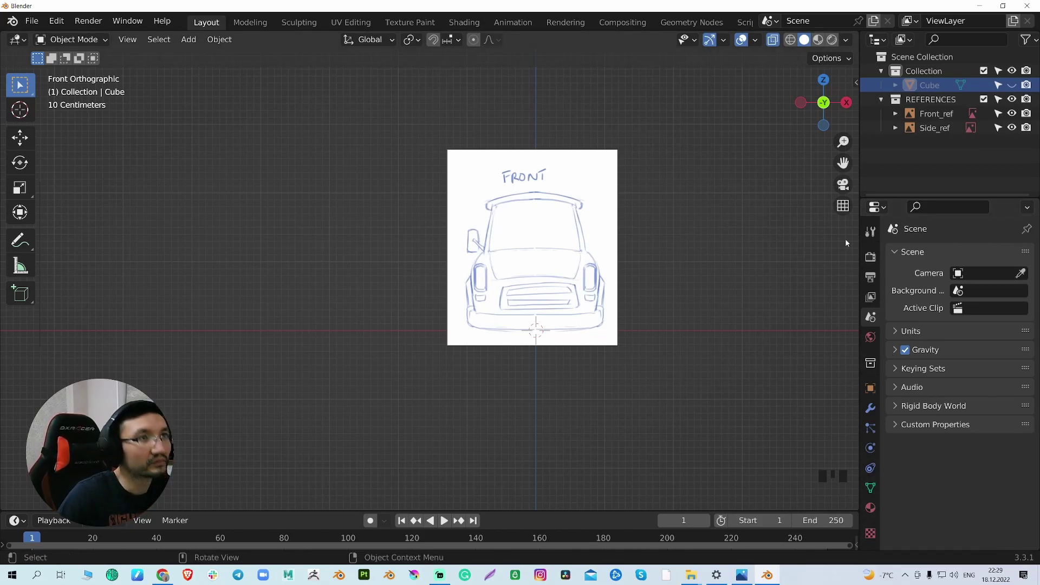
Enable opacity for the Front_ref image and lower it to about 0.439.
click(924, 115)
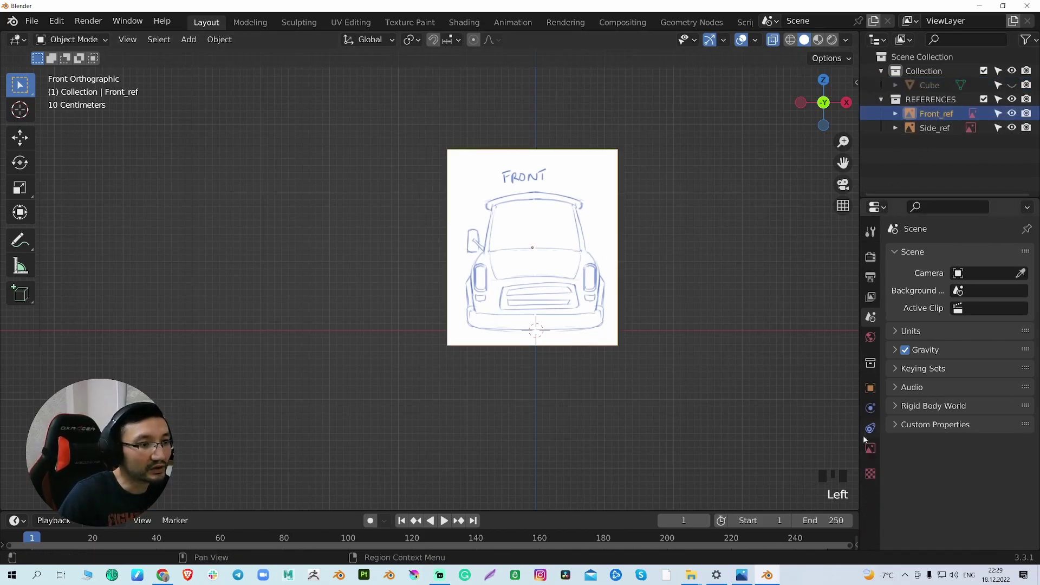
click(711, 340)
click(933, 114)
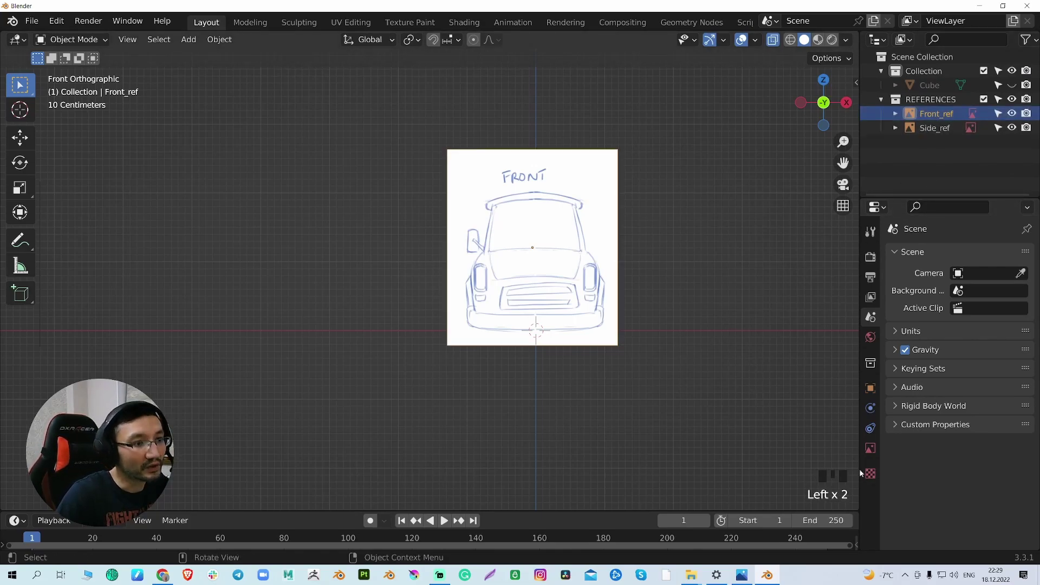
click(870, 448)
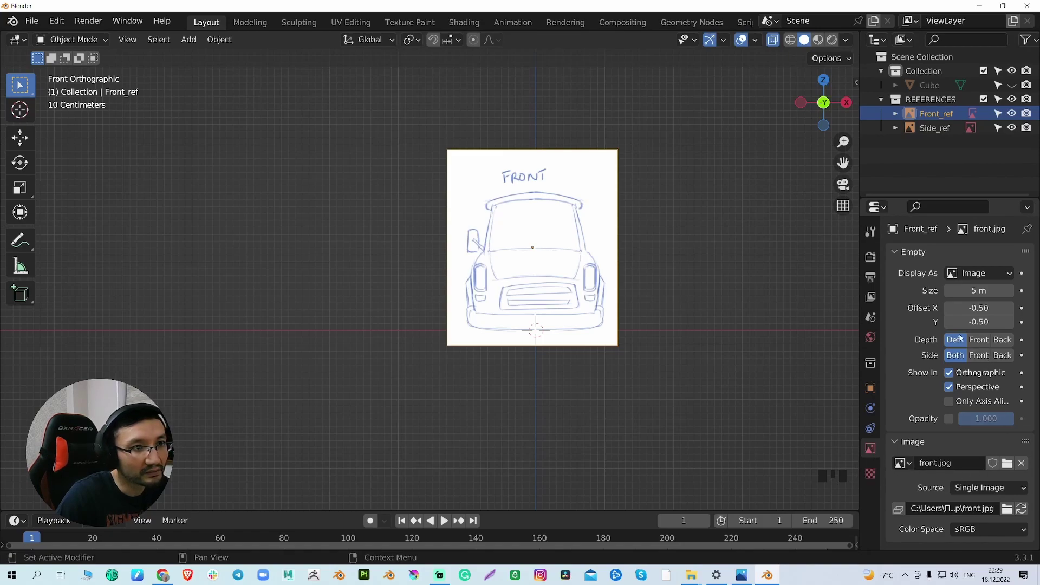
click(950, 419)
drag(1014, 421, 981, 420)
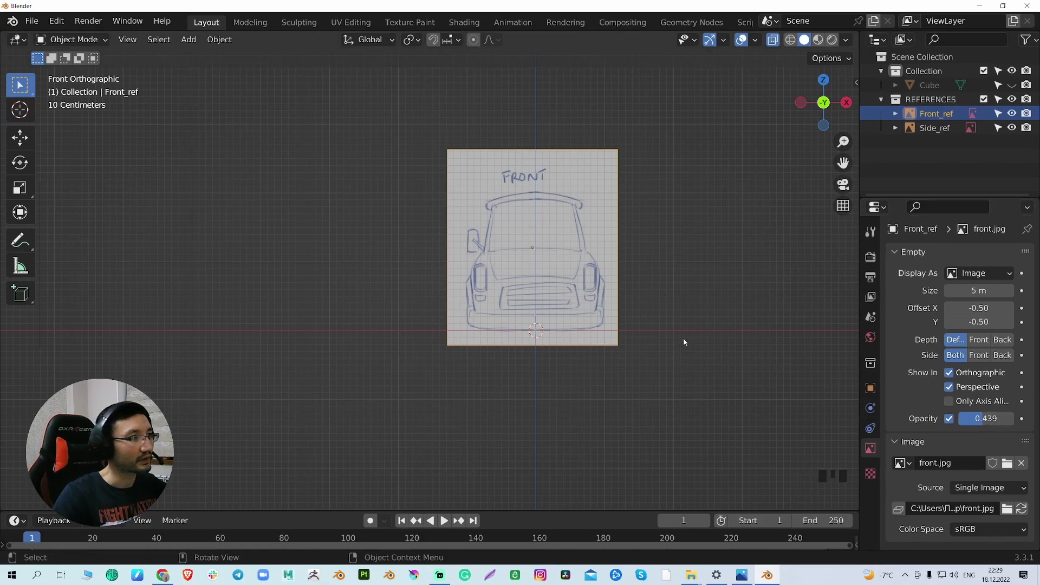
Select the side reference image in the right orthographic view, enable its opacity and lower it to about 0.482.
middle_drag(682, 342, 612, 352)
scroll(619, 363, down, 5)
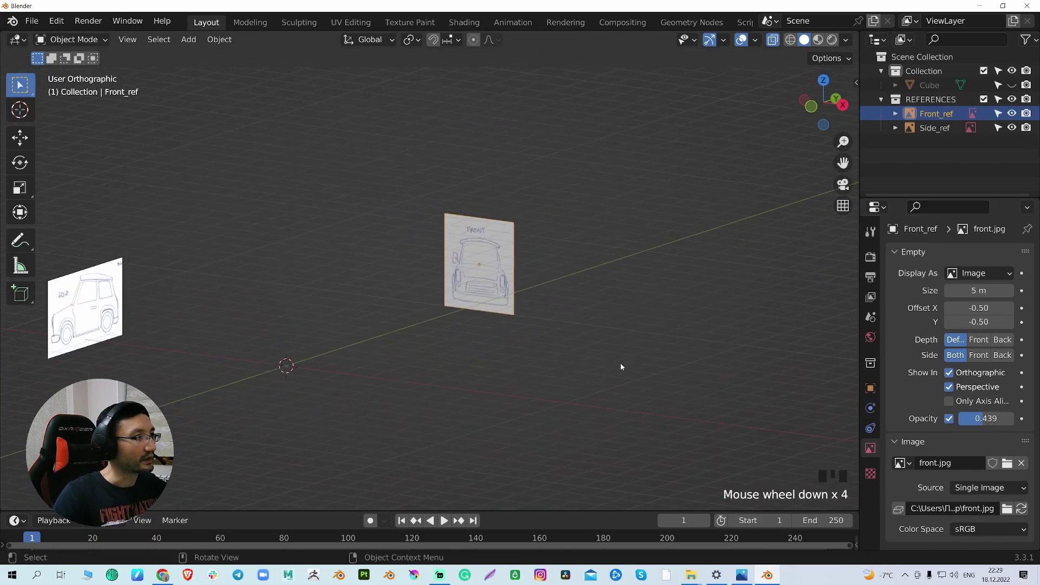
scroll(551, 346, down, 1)
shift+middle_drag(527, 343, 612, 315)
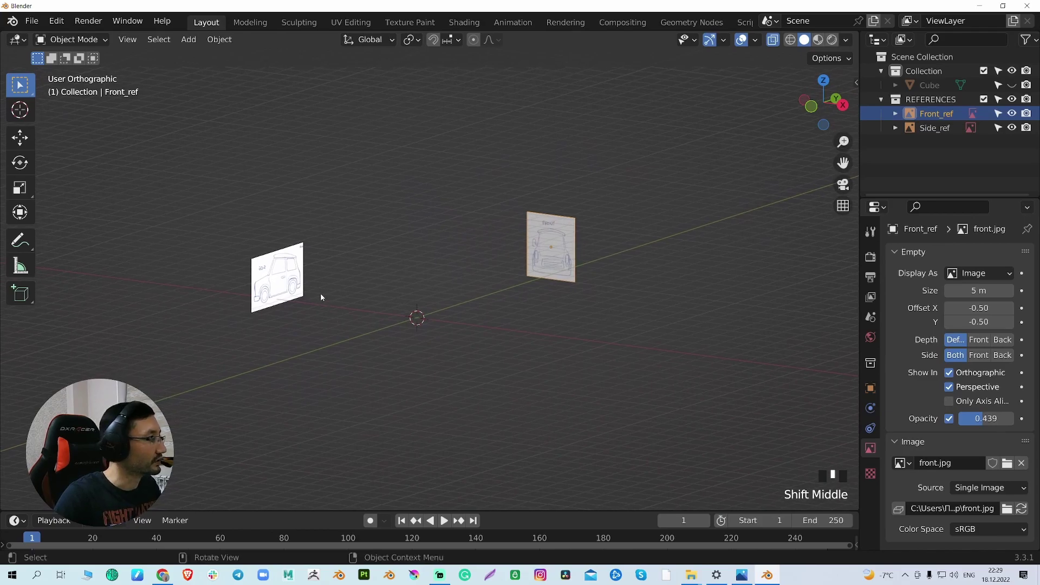
click(312, 313)
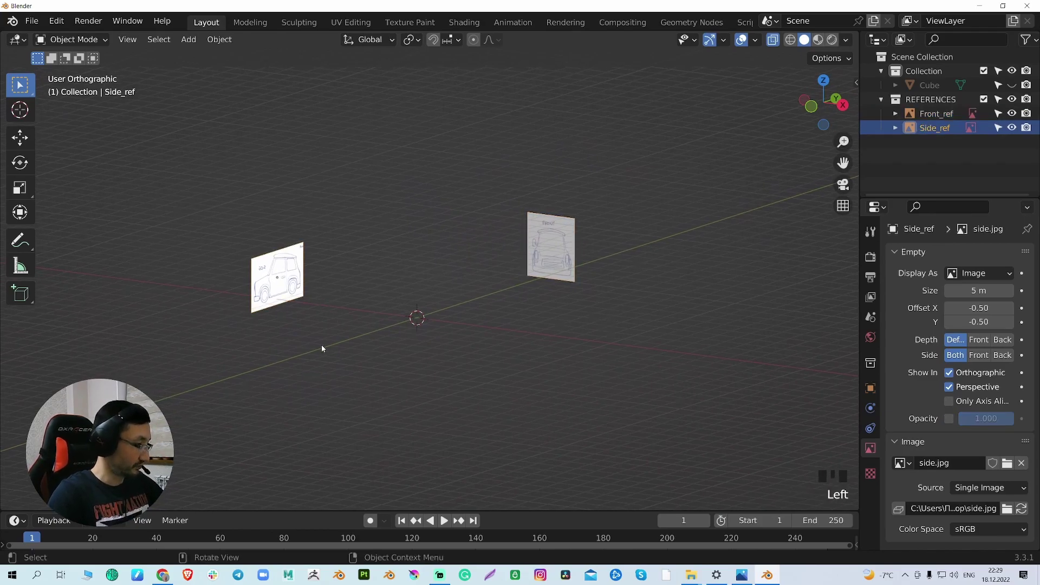
key(grave)
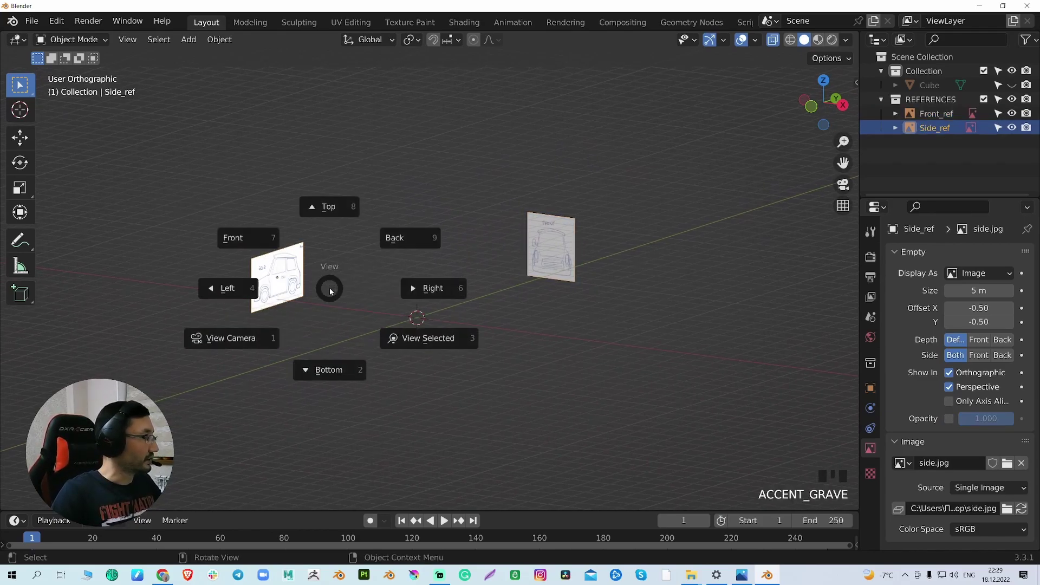
click(412, 285)
shift+middle_drag(359, 329, 475, 316)
scroll(475, 316, up, 5)
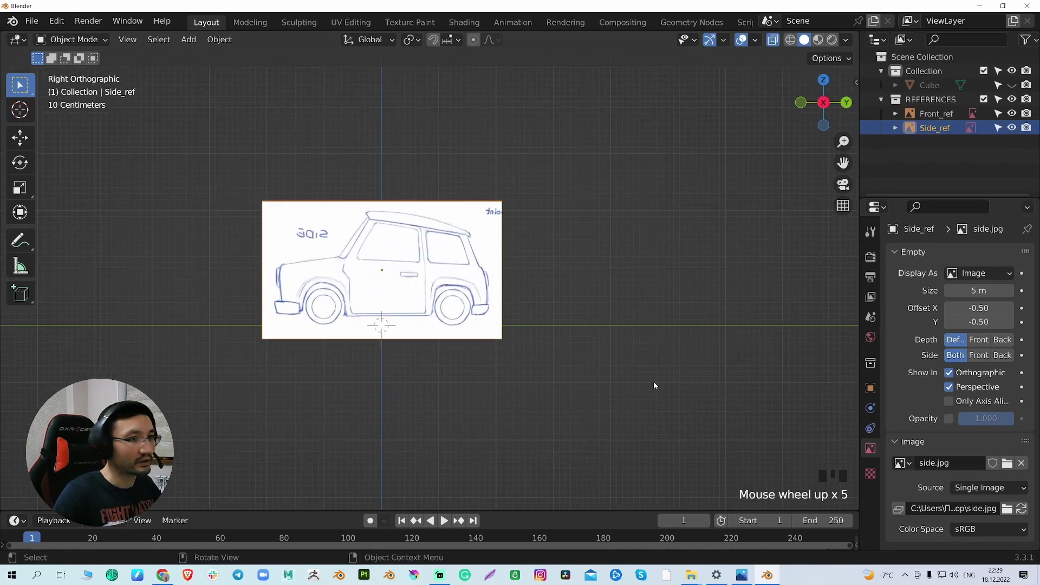
click(947, 419)
drag(985, 418, 957, 418)
Turn off perspective display for the Side_ref image and switch the viewport to perspective to check it.
middle_drag(647, 360, 748, 347)
scroll(757, 376, down, 2)
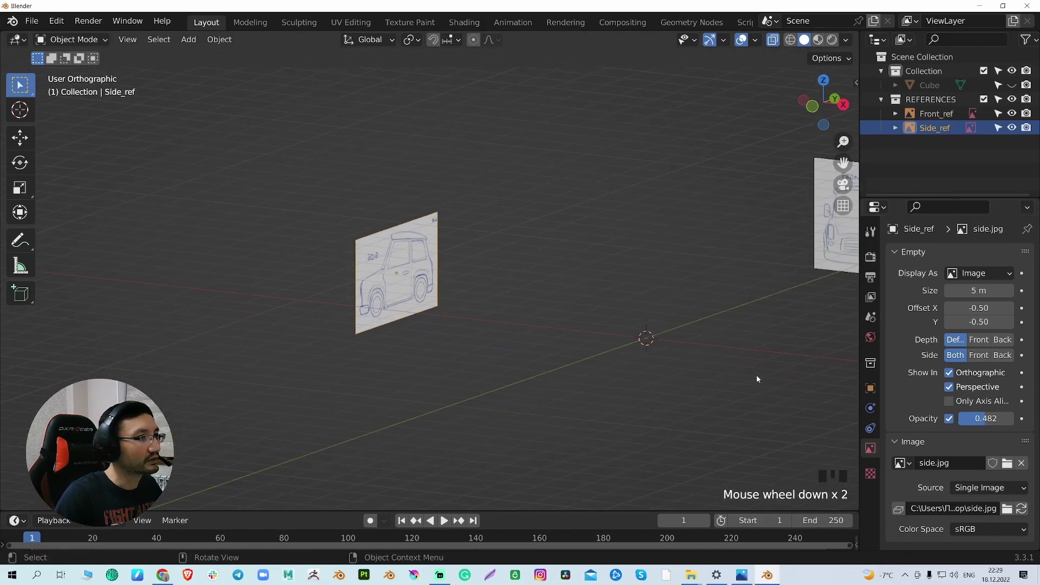
scroll(648, 328, down, 2)
shift+middle_drag(648, 328, 627, 379)
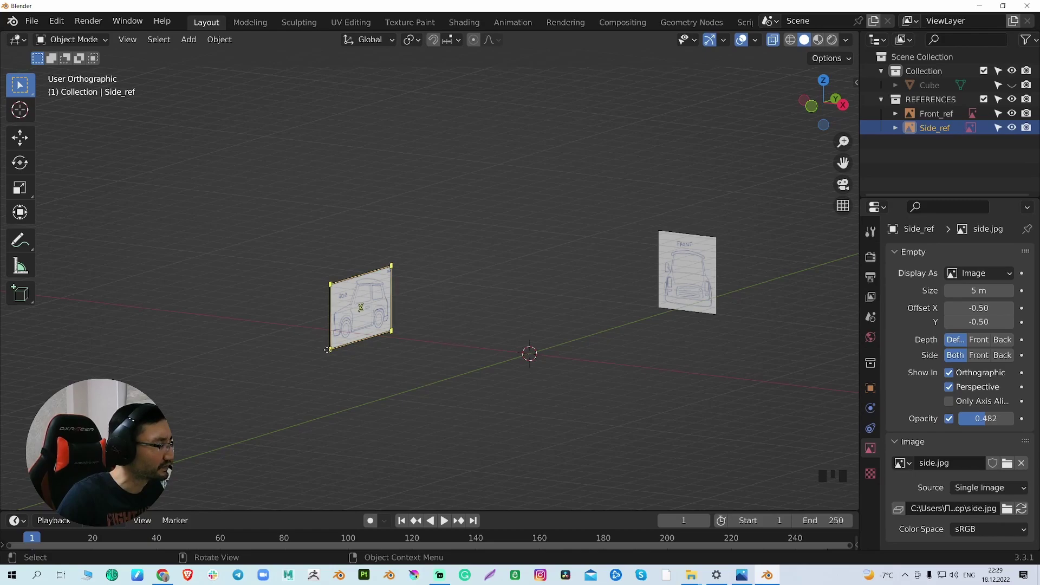
click(843, 208)
click(843, 209)
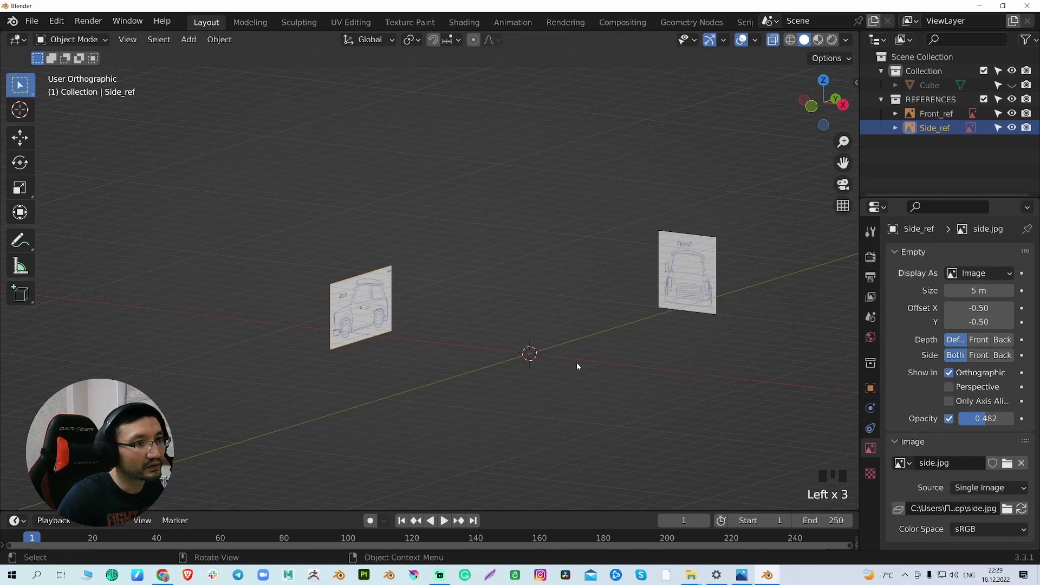
middle_drag(576, 362, 470, 307)
click(843, 209)
Turn off perspective display for the Front_ref image and return the viewport to orthographic projection.
click(666, 266)
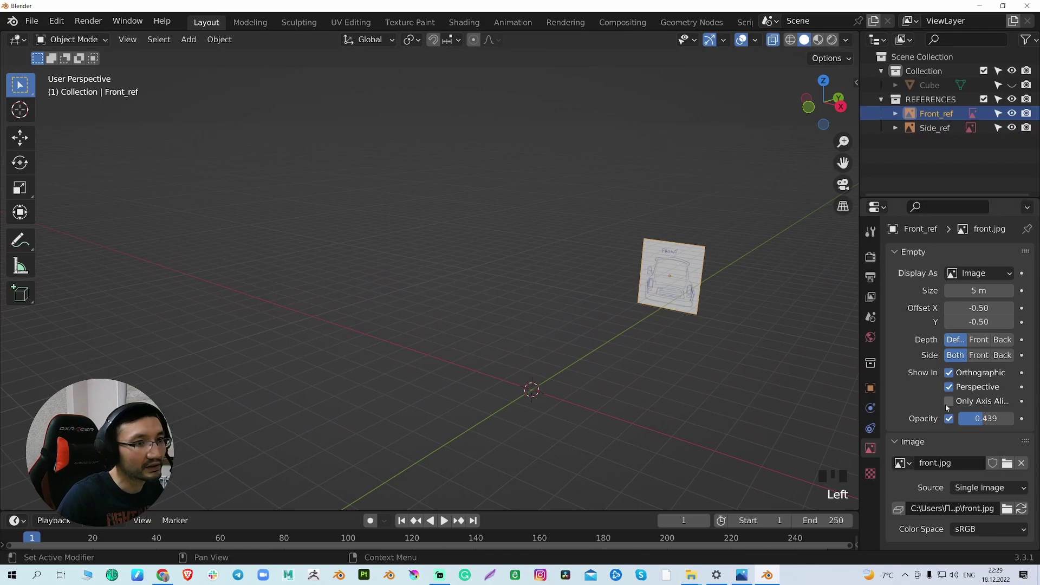
click(948, 387)
middle_drag(552, 346, 608, 343)
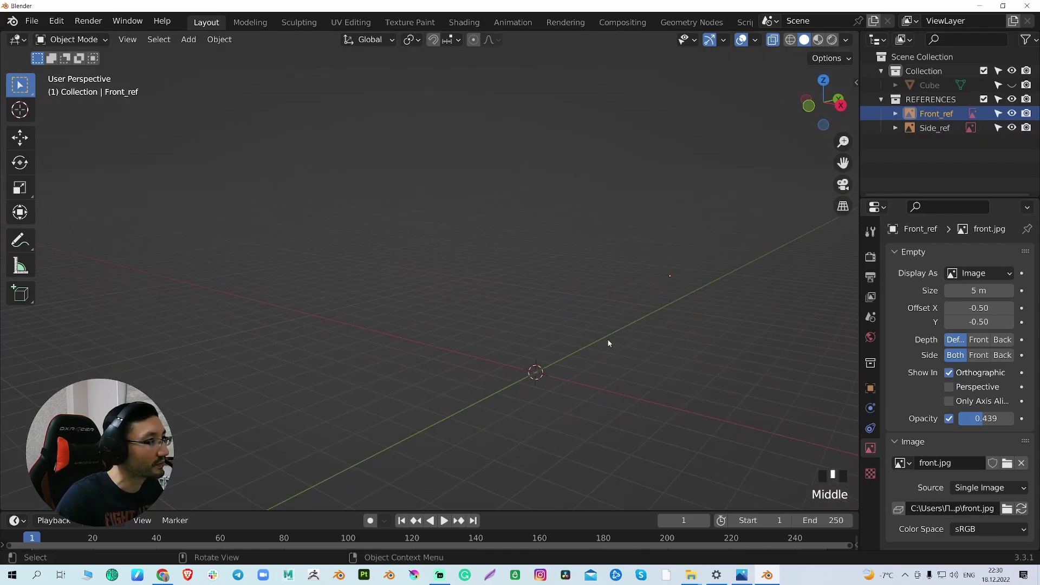
click(843, 206)
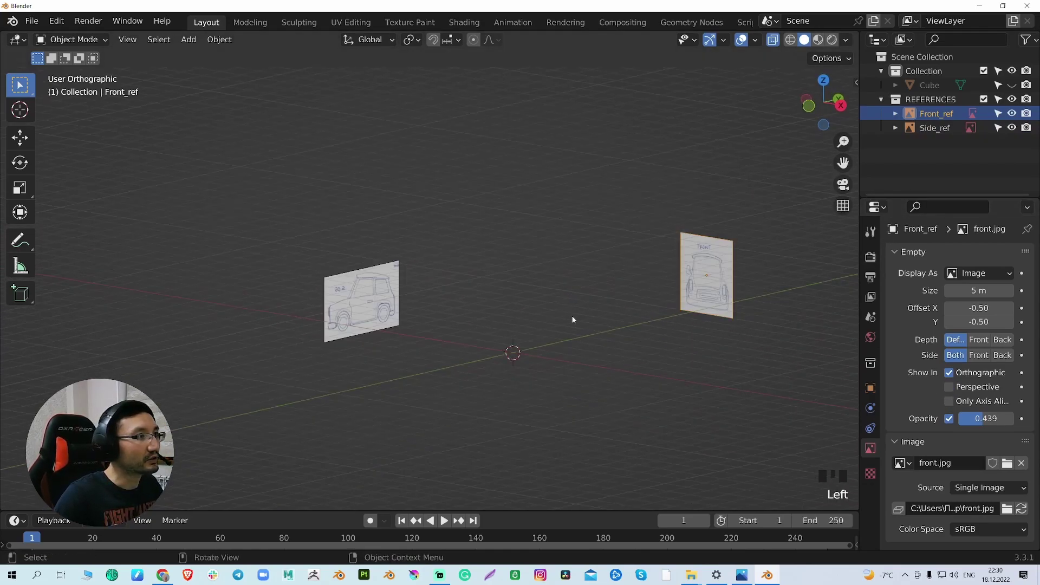
Switch to the right orthographic view and add a cube mesh over the side drawing.
key(grave)
click(659, 318)
shift+middle_drag(531, 327, 557, 326)
scroll(606, 349, up, 4)
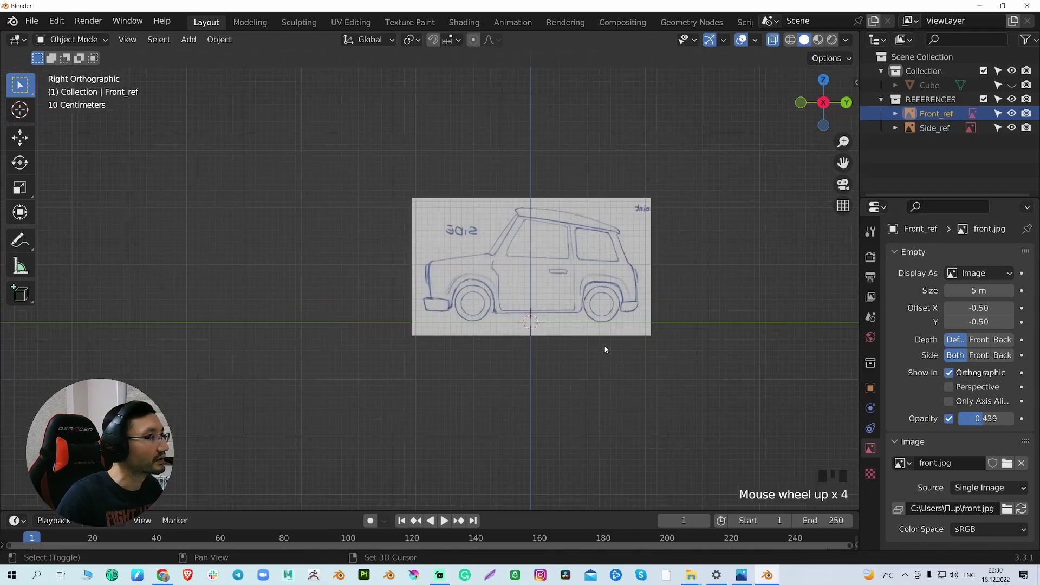
shift+middle_drag(606, 349, 586, 337)
scroll(622, 339, up, 2)
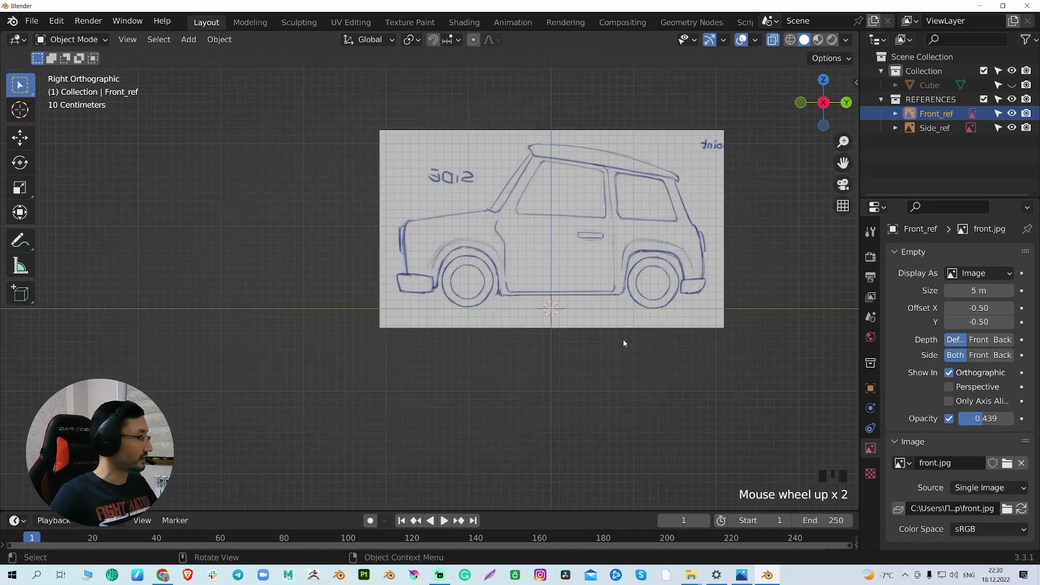
key(shift+a)
mouse_move(623, 280)
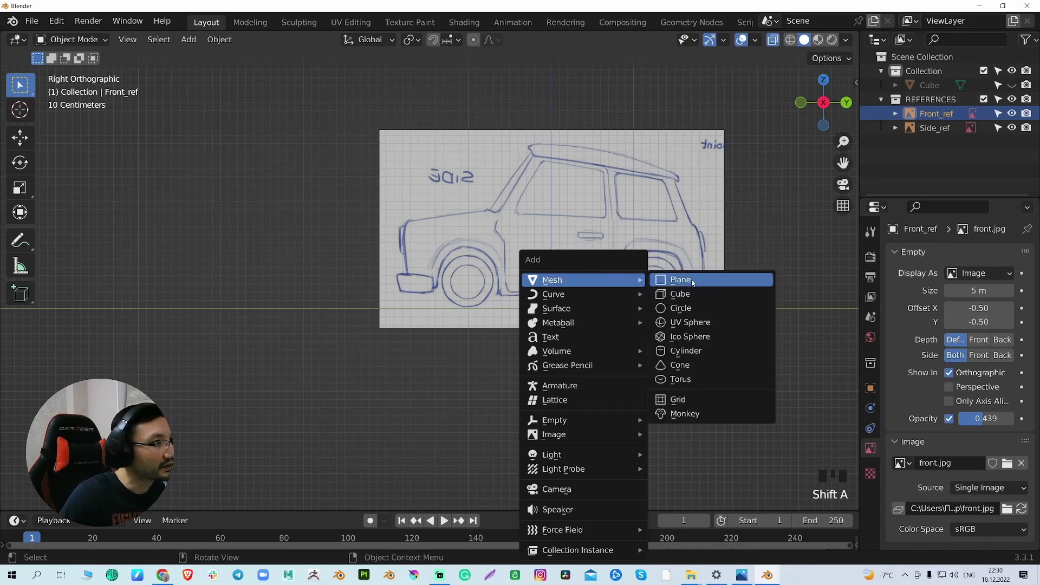
click(680, 294)
Raise the new cube along the Z axis until its base rests on the ground line.
scroll(612, 336, up, 2)
shift+middle_drag(612, 336, 619, 388)
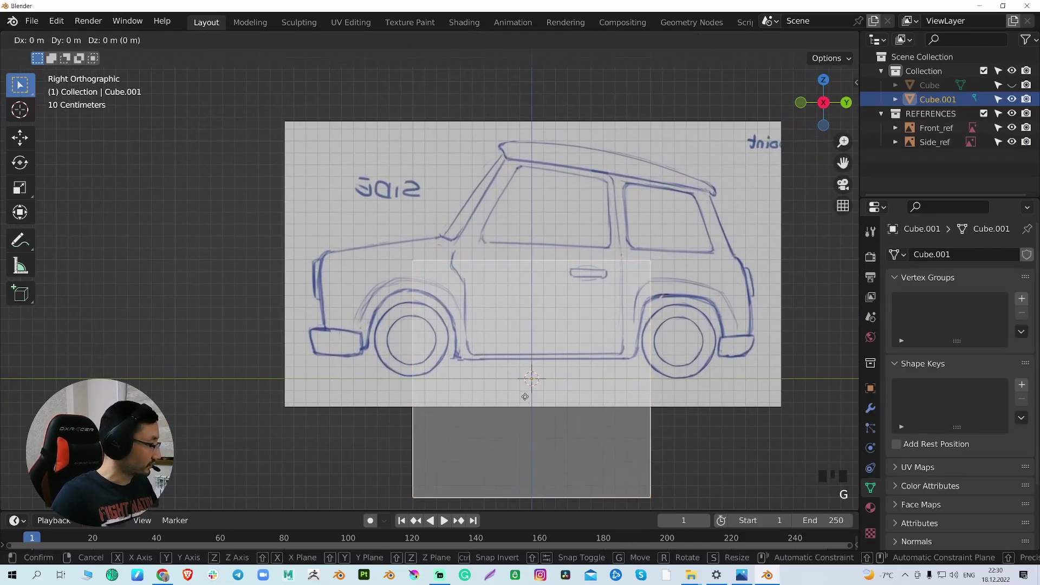
key(g)
key(z)
click(581, 281)
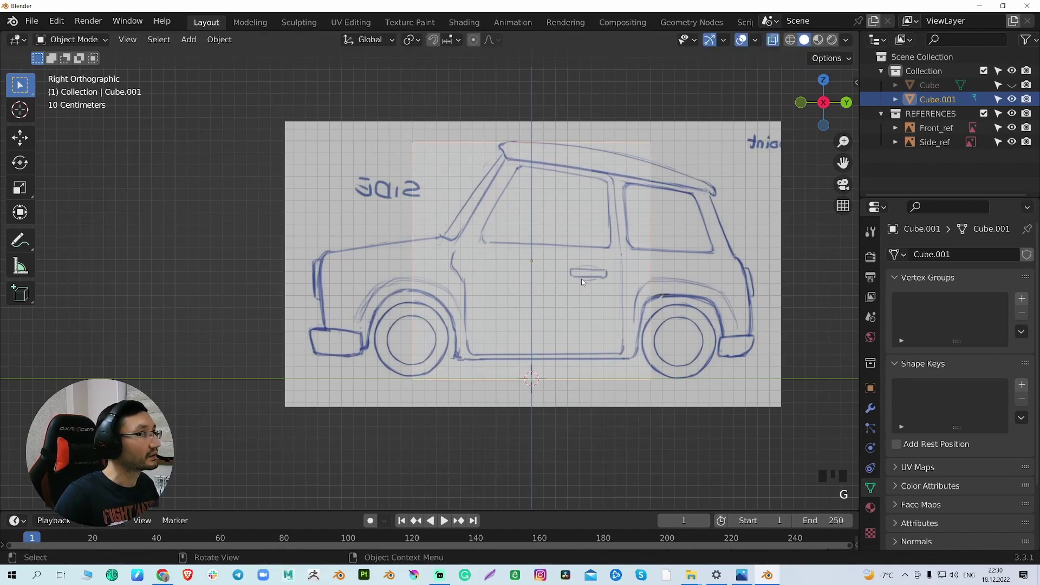
In Edit Mode, move the cube's upper front and upper rear vertices to the front and rear ends of the drawn roof.
key(Tab)
click(471, 182)
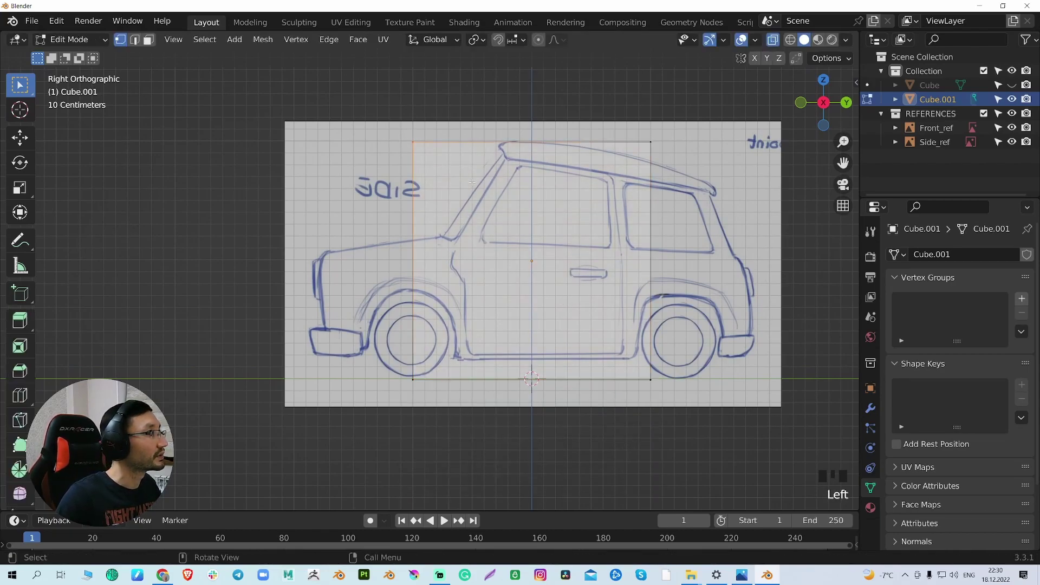
key(g)
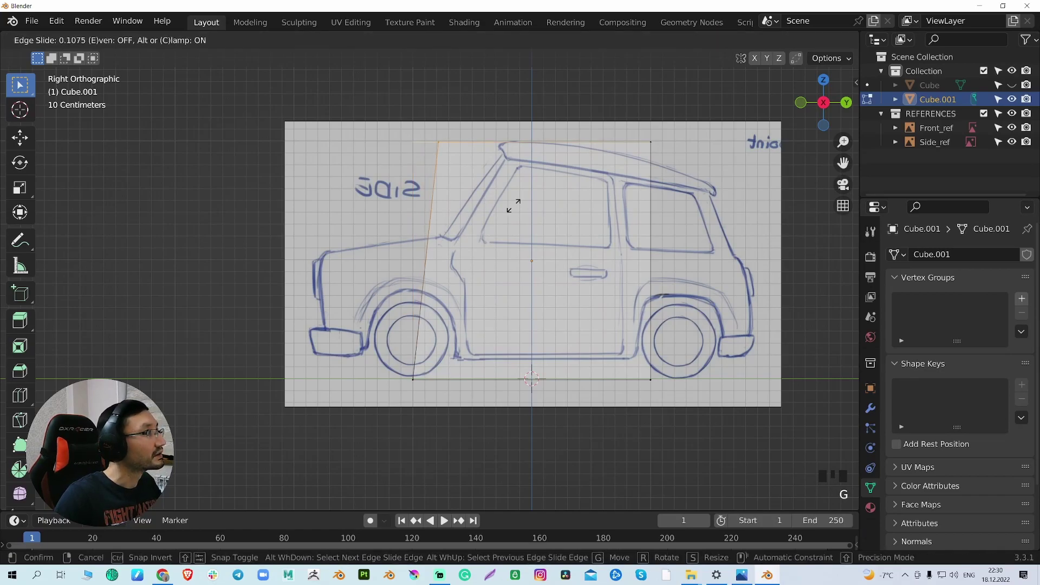
click(589, 217)
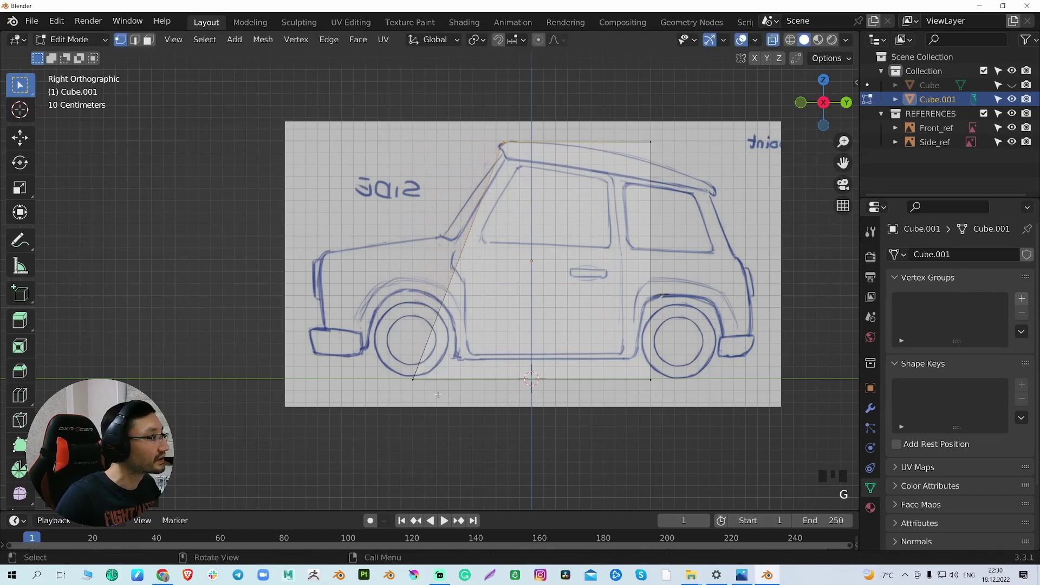
click(656, 141)
key(g)
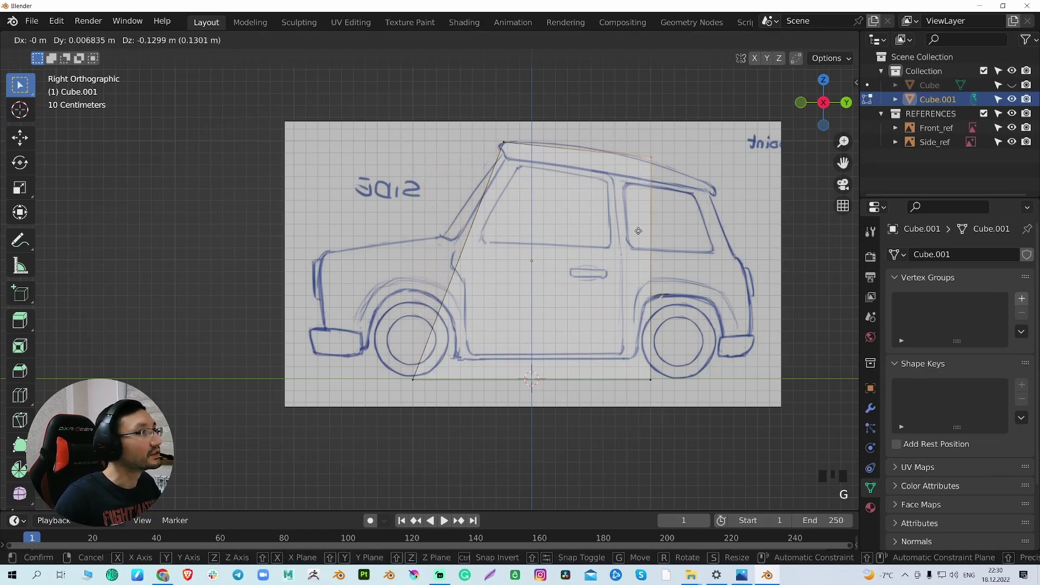
click(700, 257)
Move the cube's bottom vertices up to the drawn door sill and scale them to about 0.78.
drag(650, 366, 322, 413)
drag(706, 362, 394, 438)
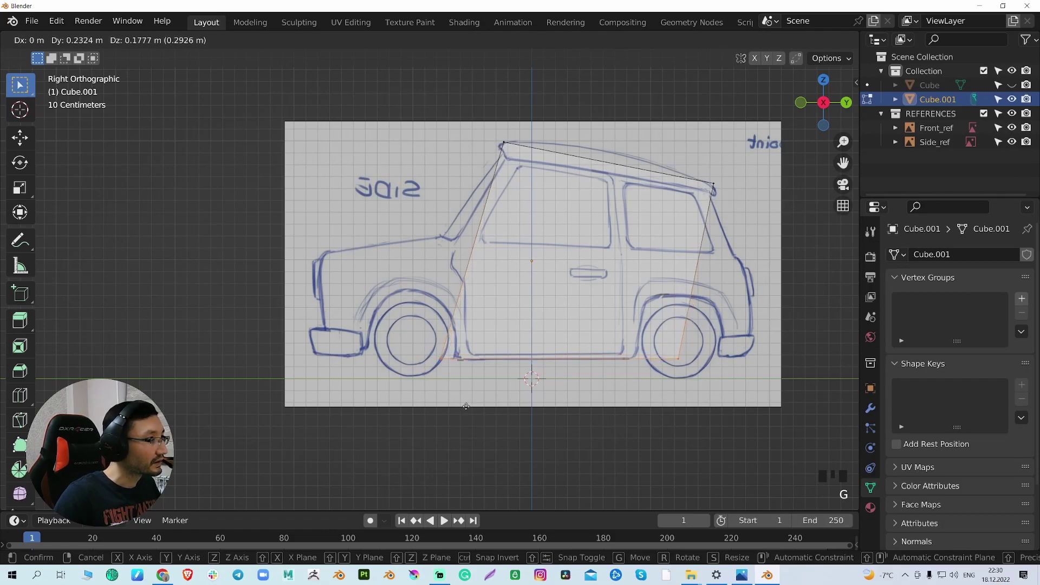
click(422, 363)
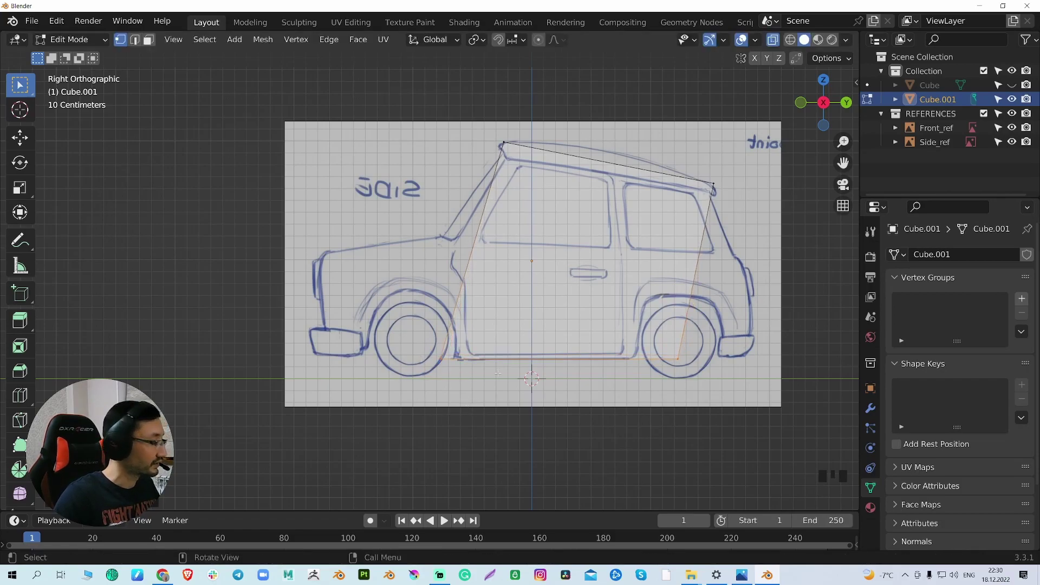
key(s)
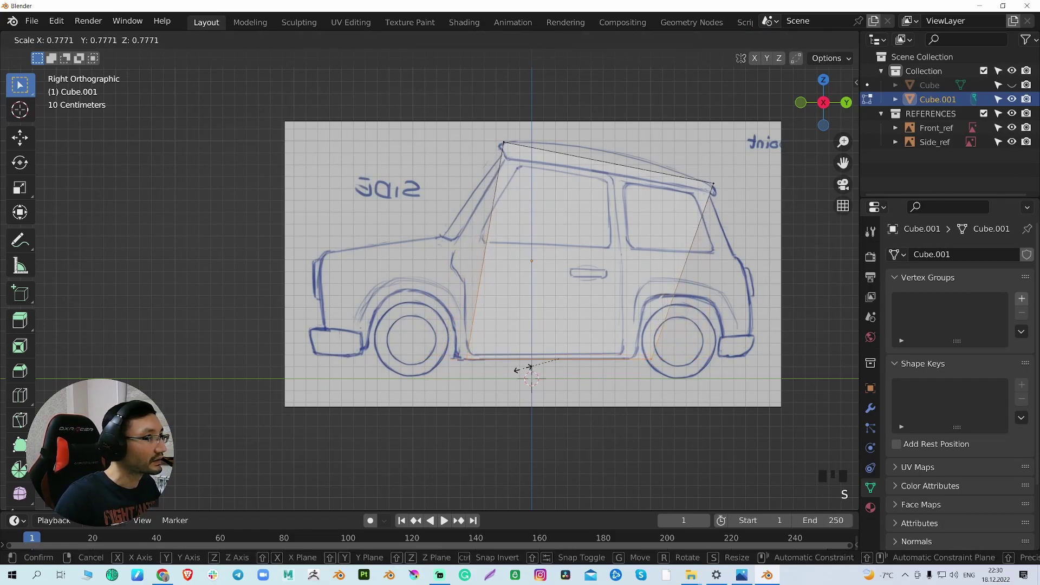
click(533, 398)
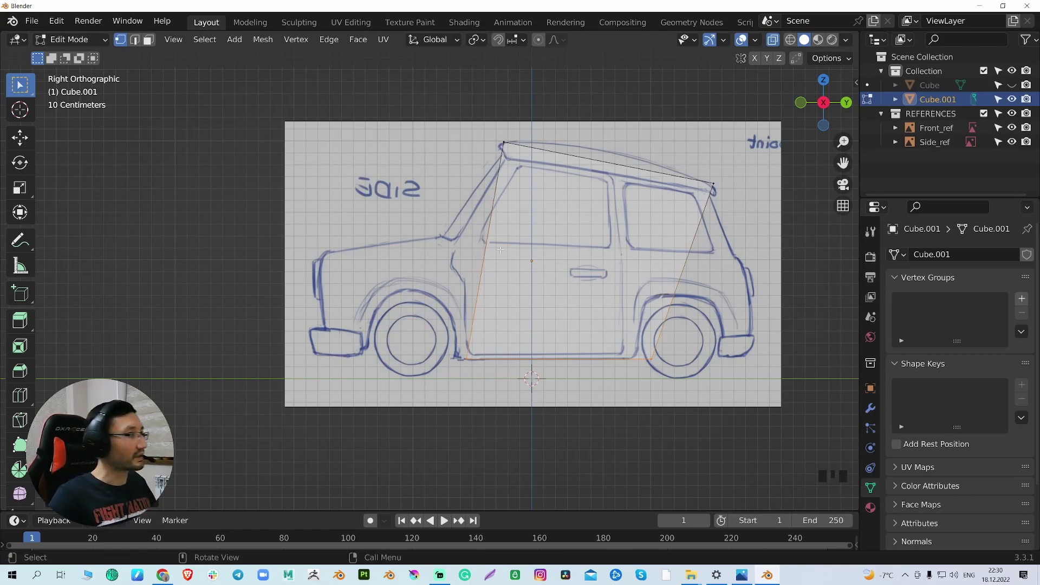
Add a centred horizontal loop cut around the cabin block.
key(ctrl+r)
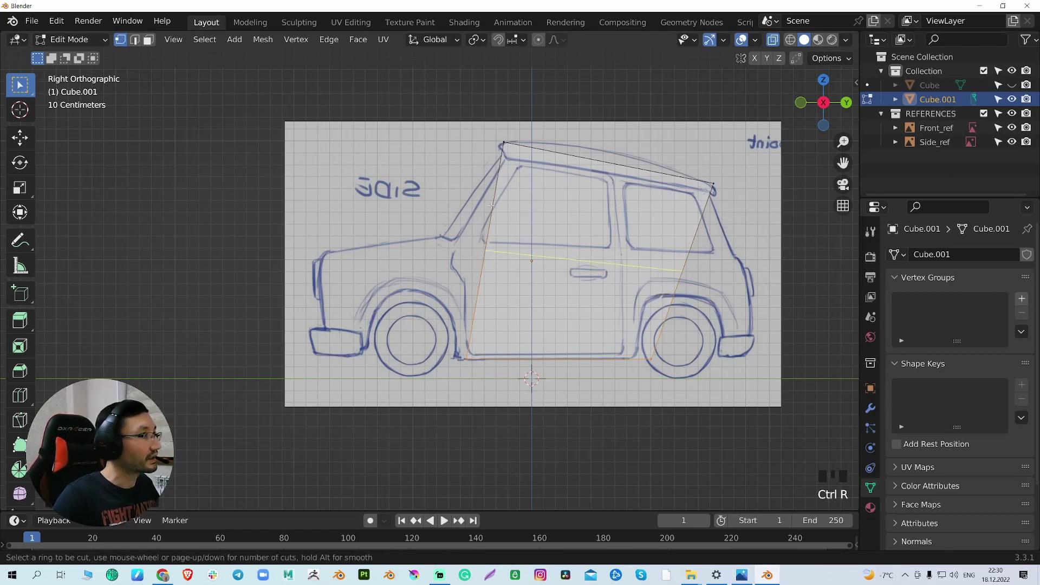
click(491, 205)
right_click(481, 268)
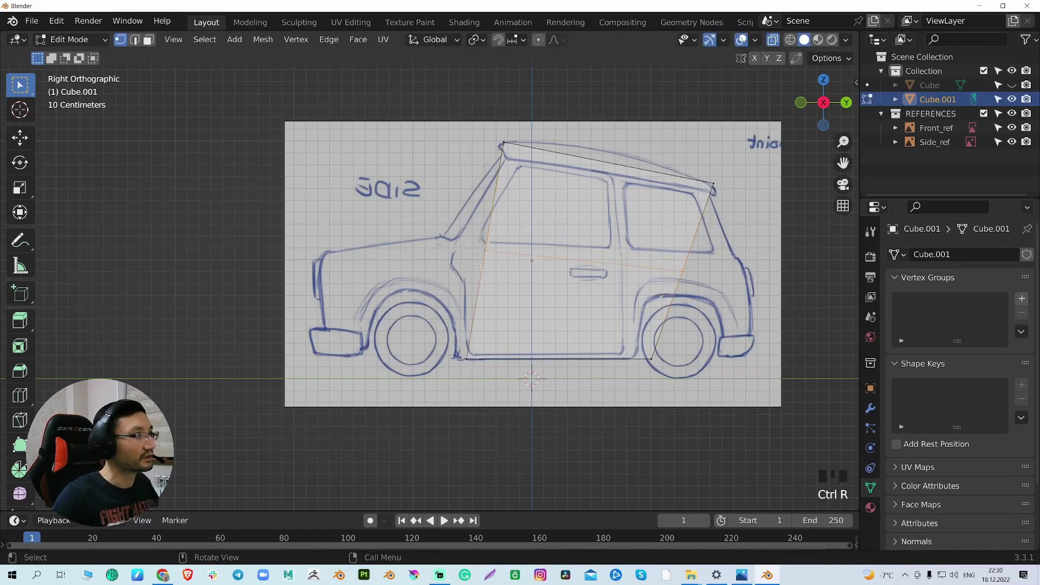
Extrude the cabin block's lower front face forward to the drawn nose and lower it level with the hood and sill.
middle_drag(481, 267, 556, 309)
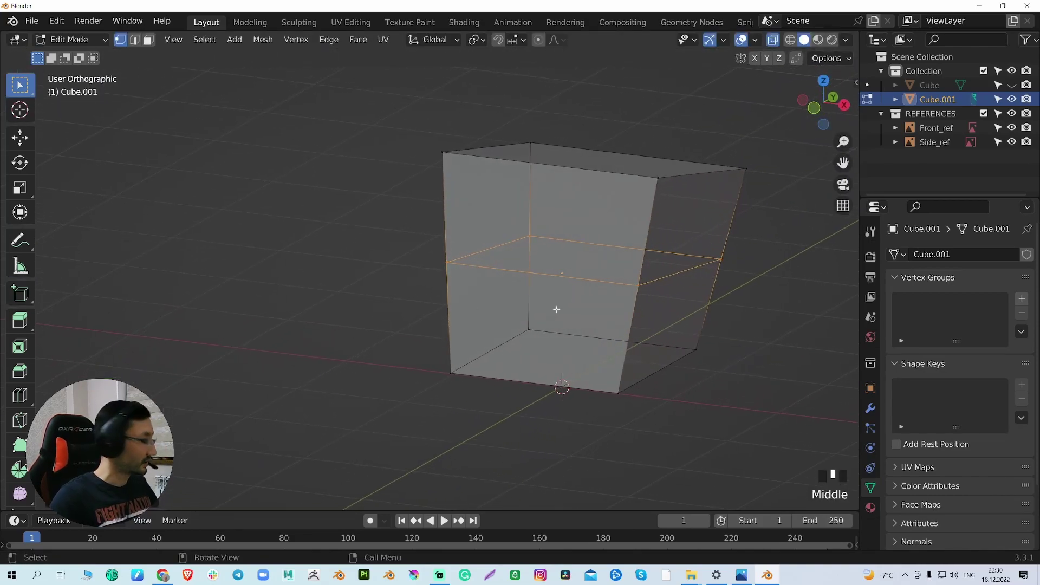
click(556, 310)
key(3)
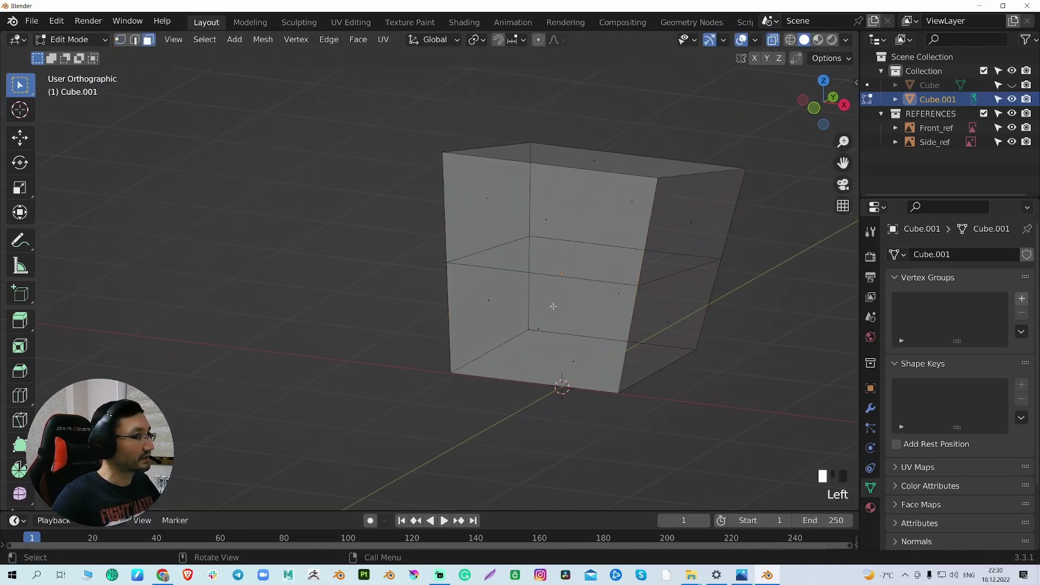
click(542, 320)
click(542, 320)
middle_drag(543, 320, 532, 333)
key(grave)
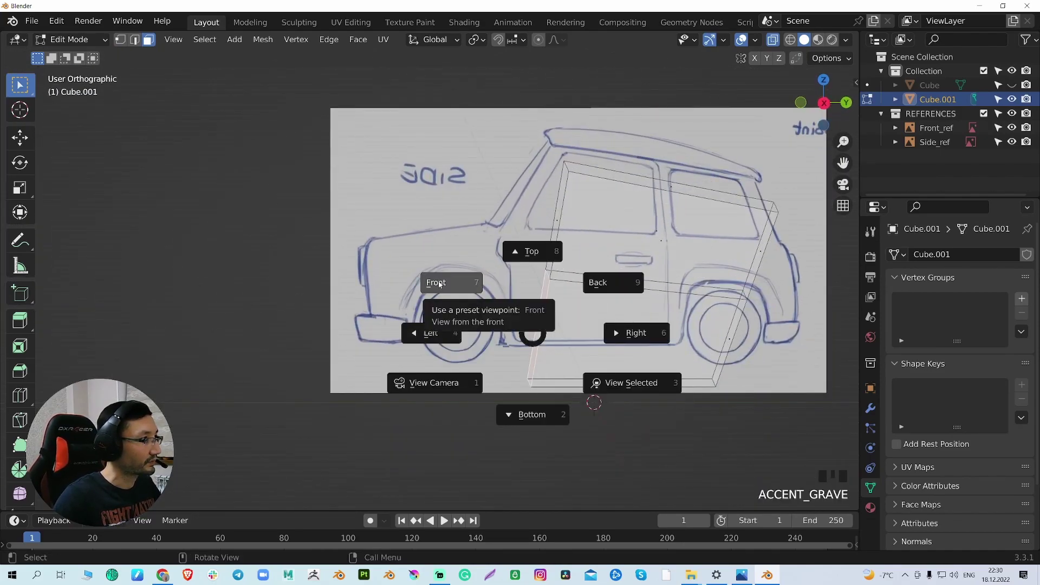
click(655, 332)
key(e)
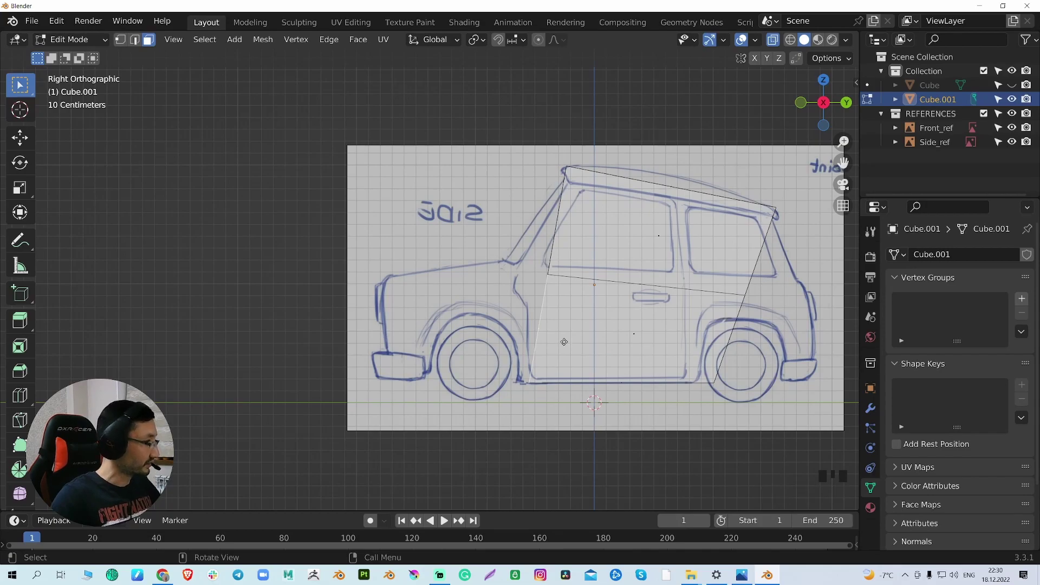
click(399, 339)
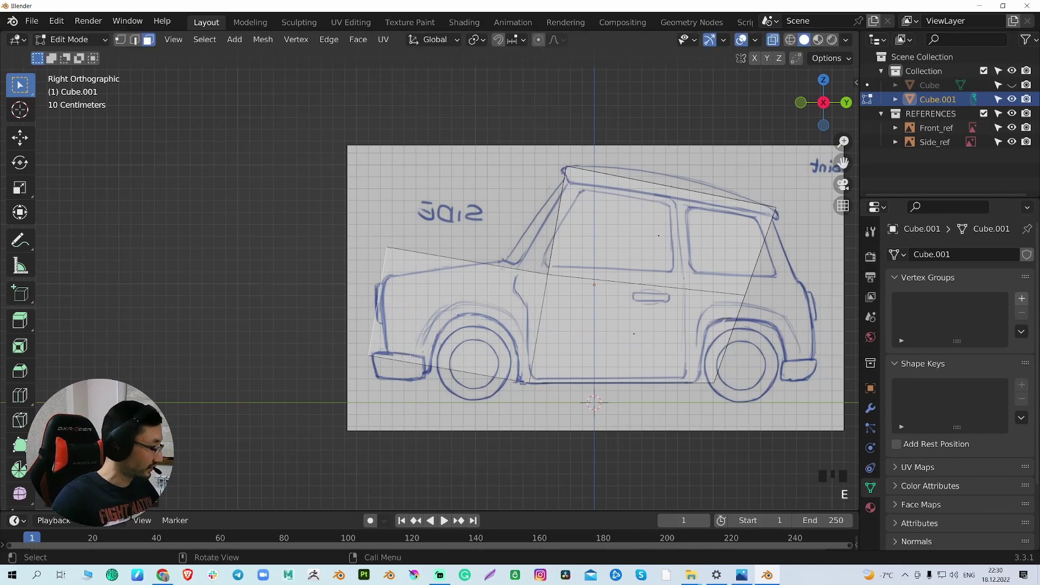
key(g)
click(600, 368)
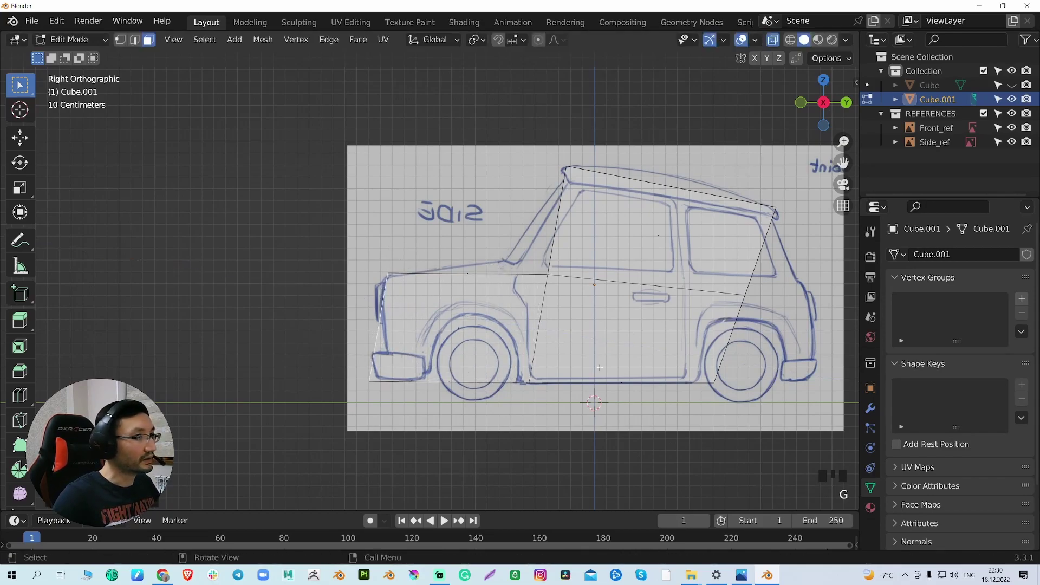
Move the block's lower rear face about 0.73 m backward to the car's rear in the right orthographic view.
middle_drag(767, 330, 627, 331)
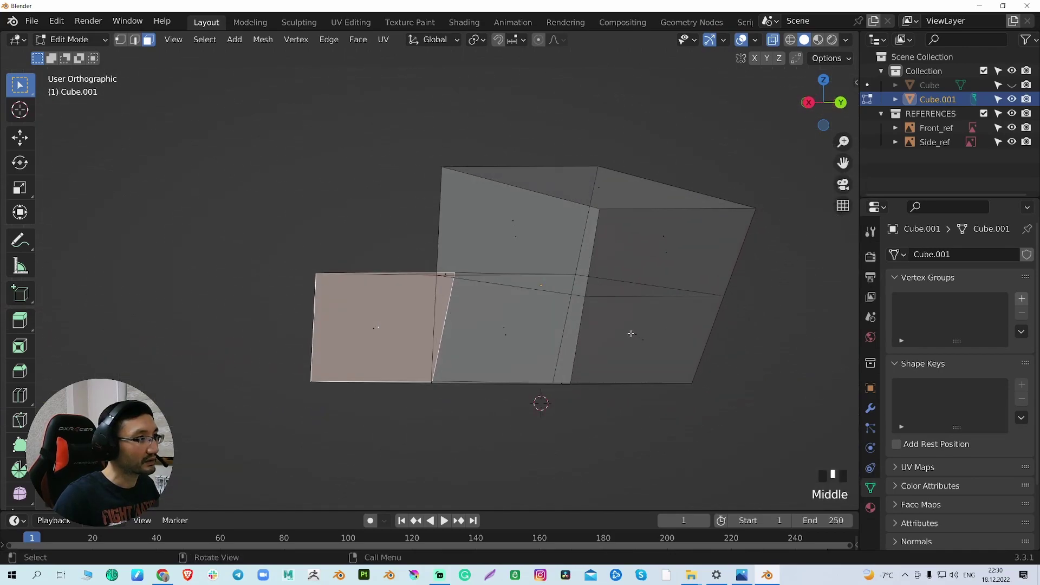
click(661, 372)
middle_drag(661, 372, 658, 333)
key(grave)
click(812, 384)
click(601, 332)
key(grave)
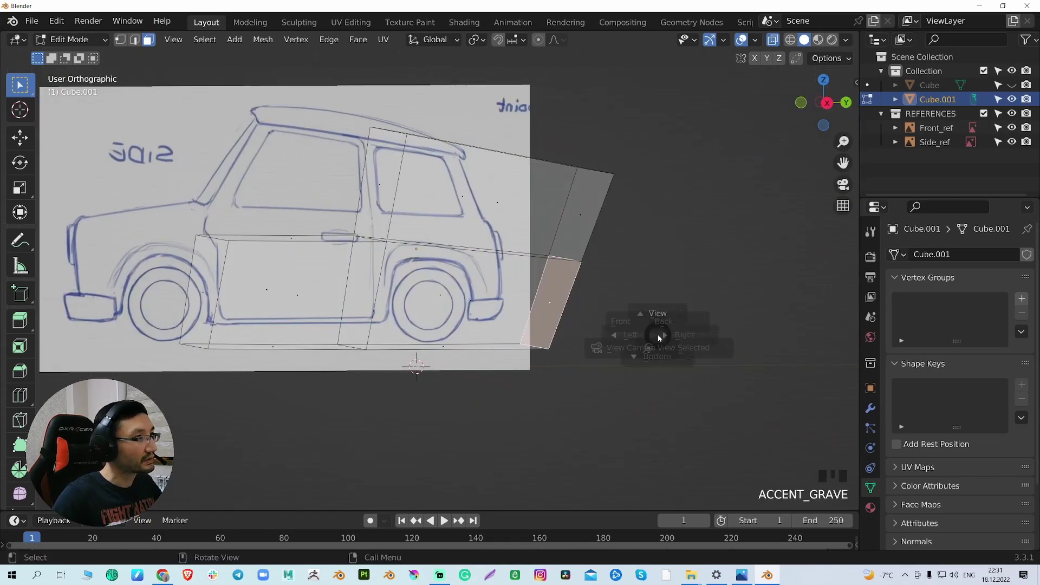
click(676, 328)
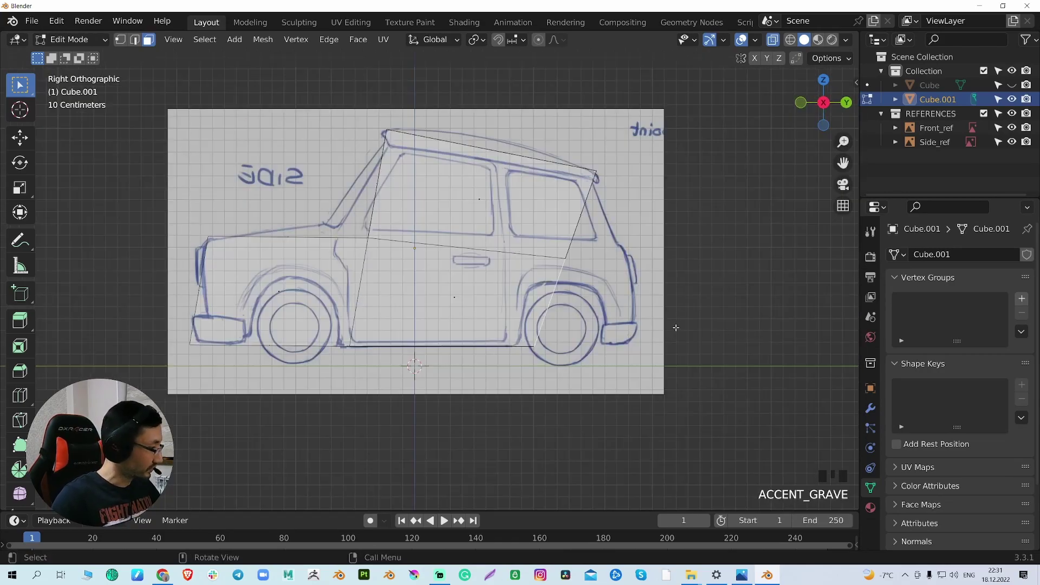
key(g)
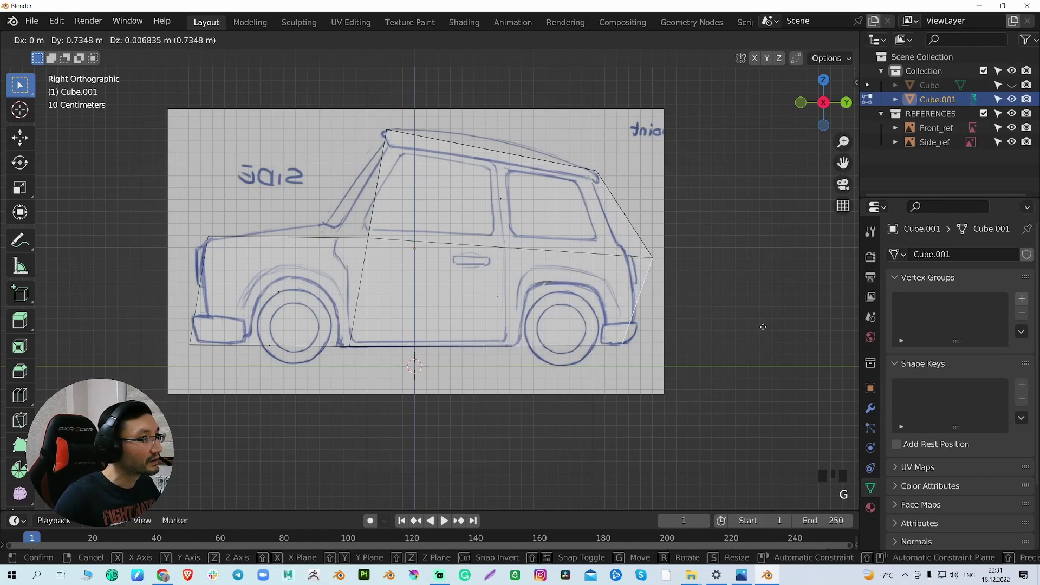
click(691, 269)
Leave Edit Mode and return the car block to Object Mode.
key(grave)
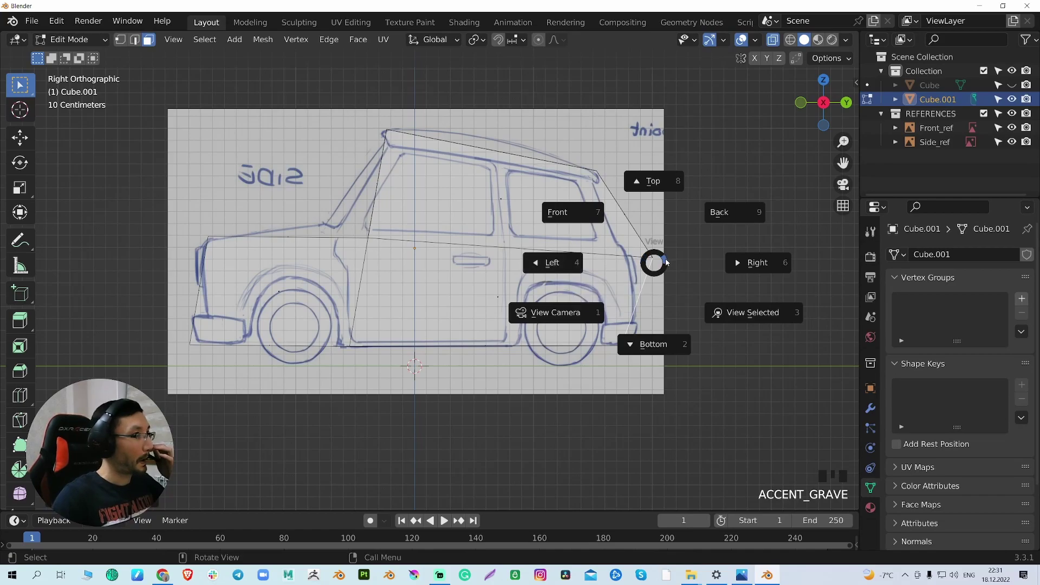
right_click(570, 235)
key(Tab)
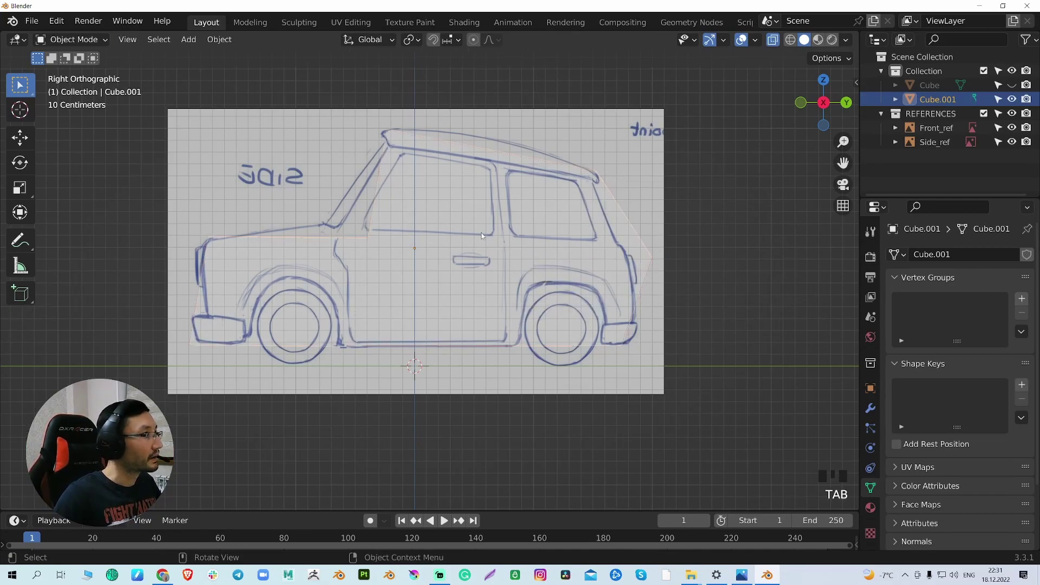
click(667, 249)
click(619, 264)
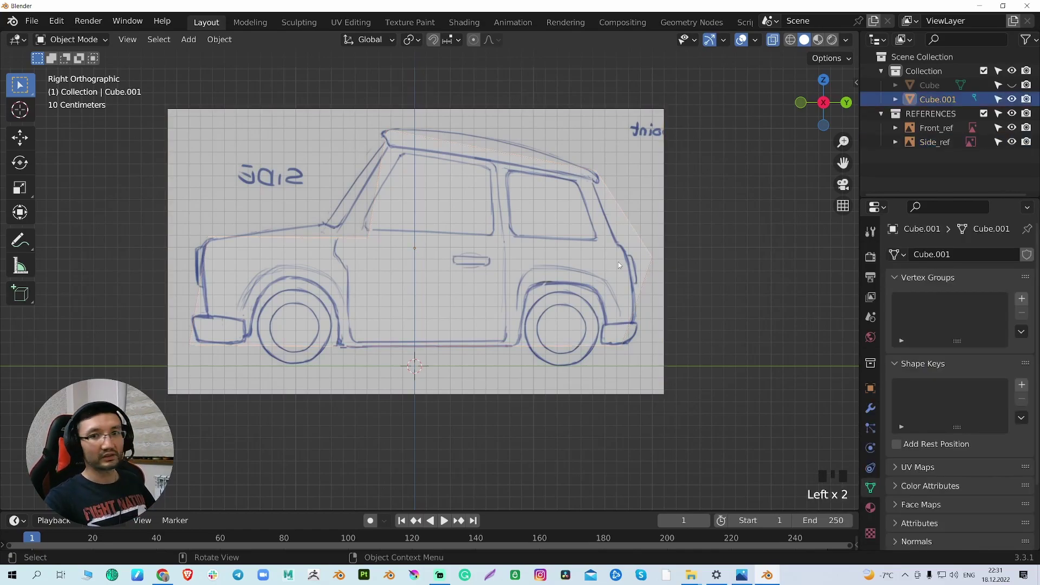